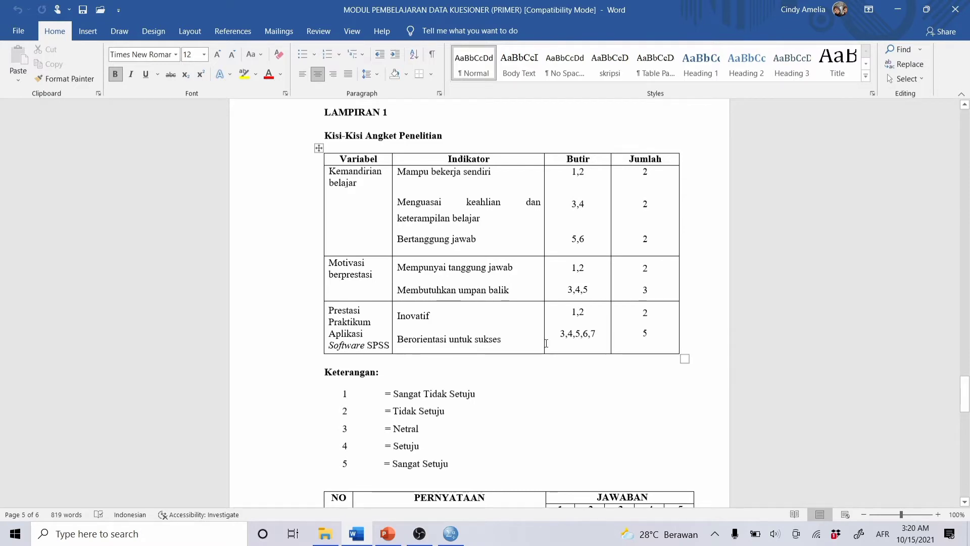
Review the questionnaire grid, the answer scale from 1 to 5 and all statements in the attachment.
scroll(546, 343, "down", 5)
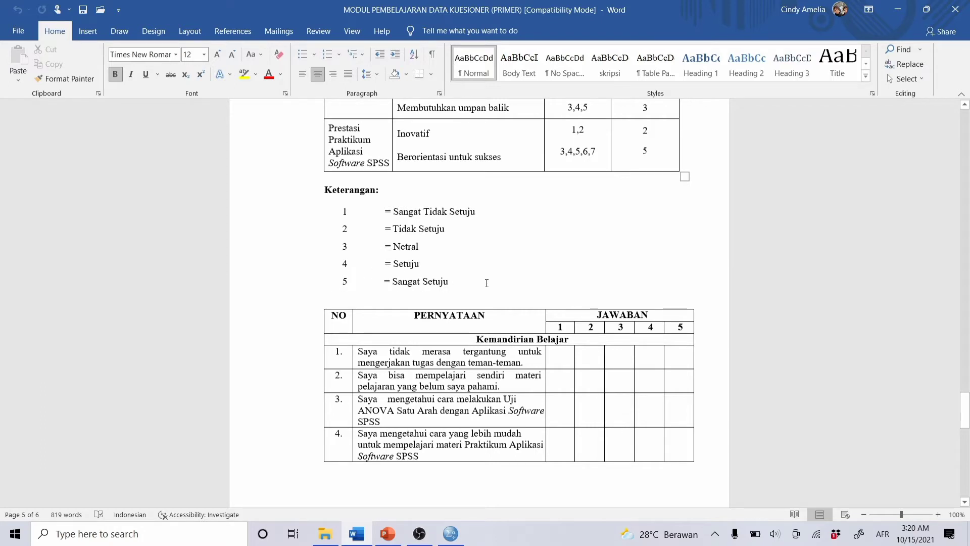
scroll(486, 283, "up", 3)
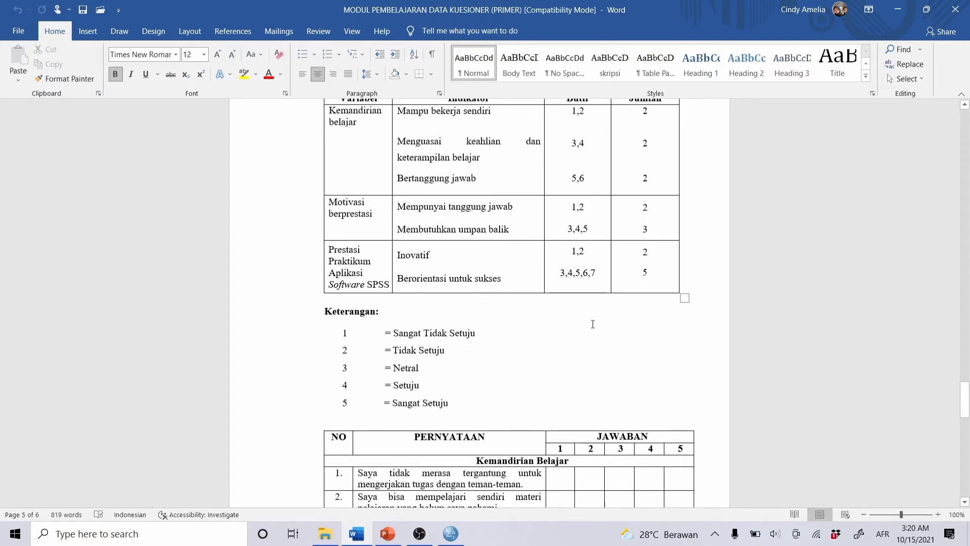
scroll(557, 326, "down", 2)
scroll(557, 326, "down", 6)
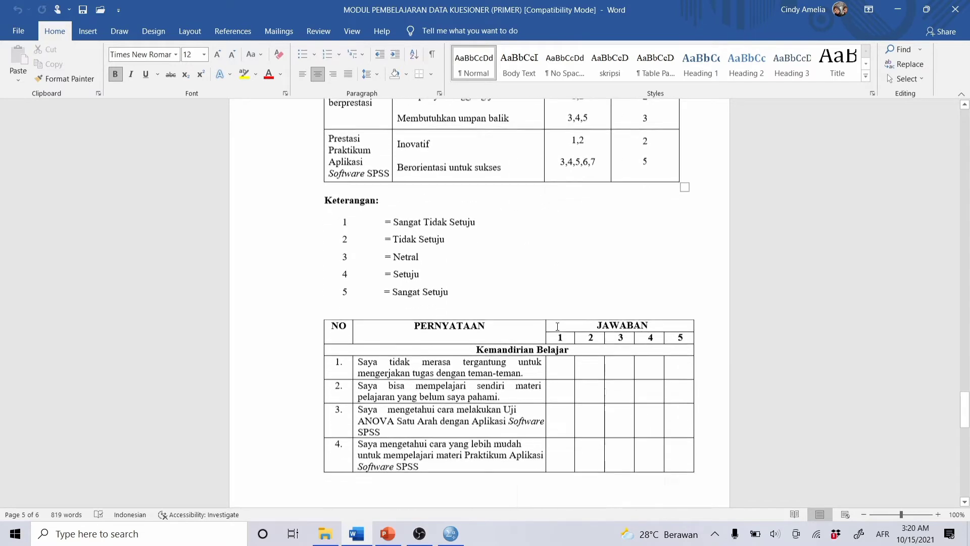
scroll(607, 289, "down", 5)
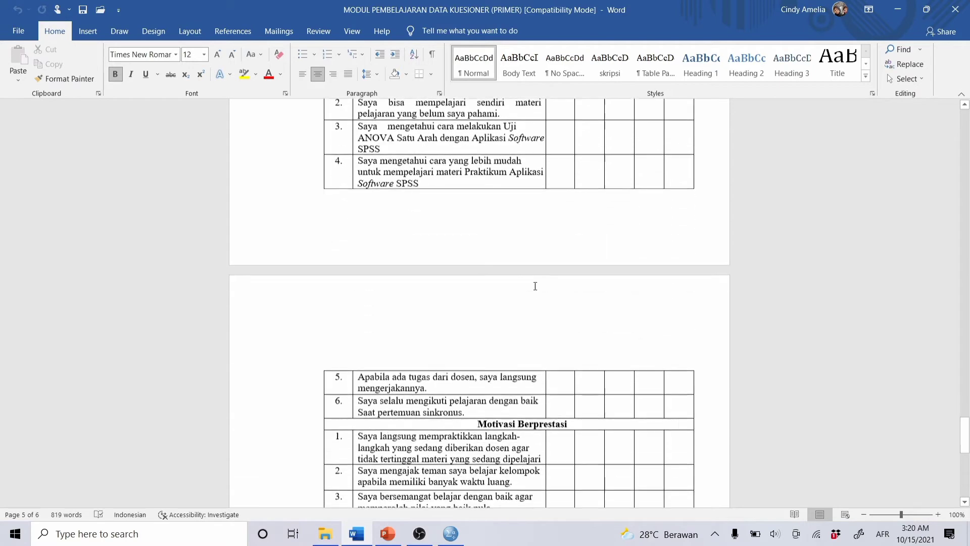
scroll(423, 219, "down", 5)
scroll(482, 361, "down", 5)
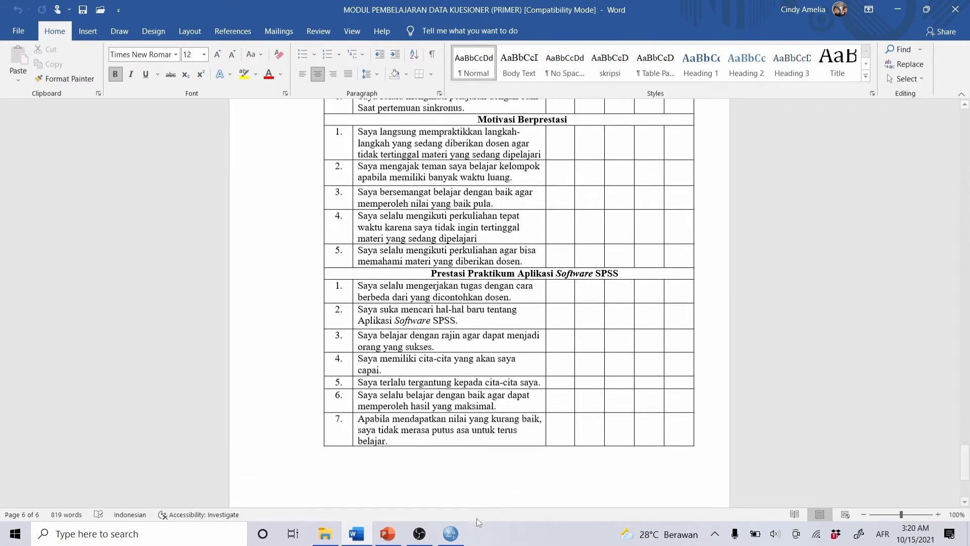
Switch to SPSS Statistics and import the Excel data file from the Statistik folder under Documents.
left_click(457, 538)
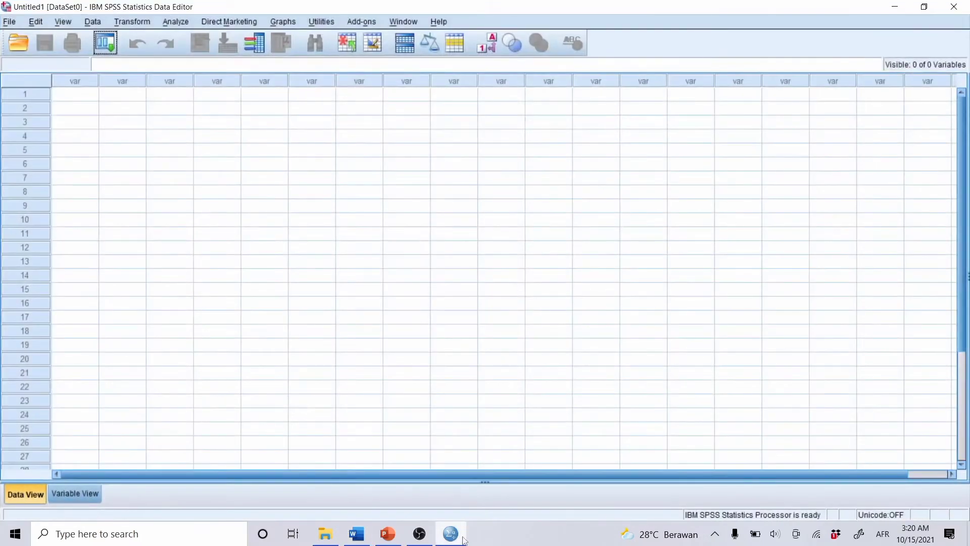
left_click(10, 22)
mouse_move(31, 56)
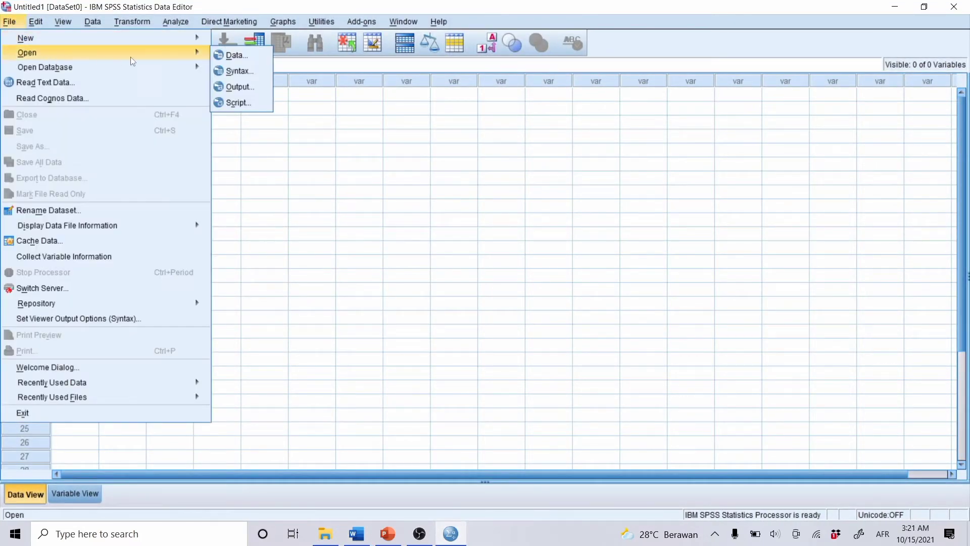
left_click(232, 55)
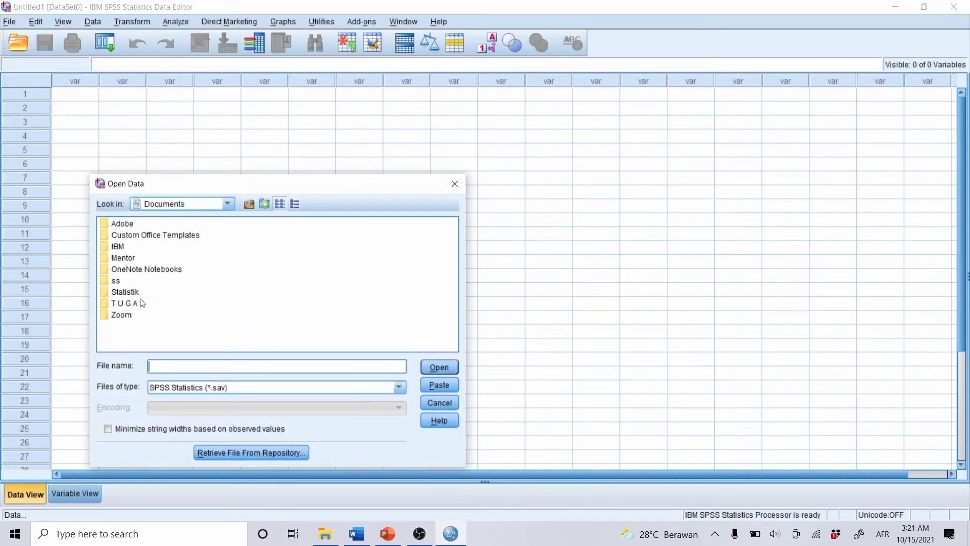
left_click(192, 399)
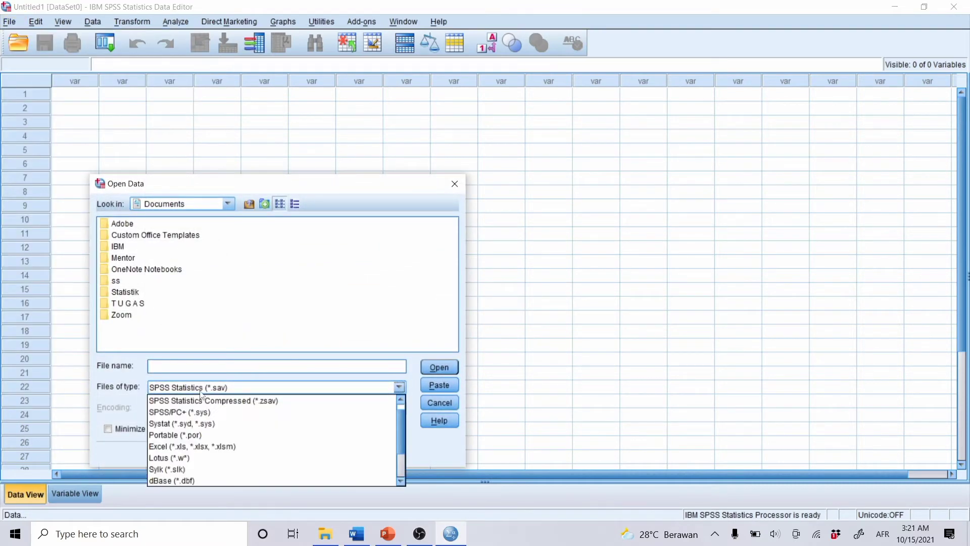
left_click(195, 445)
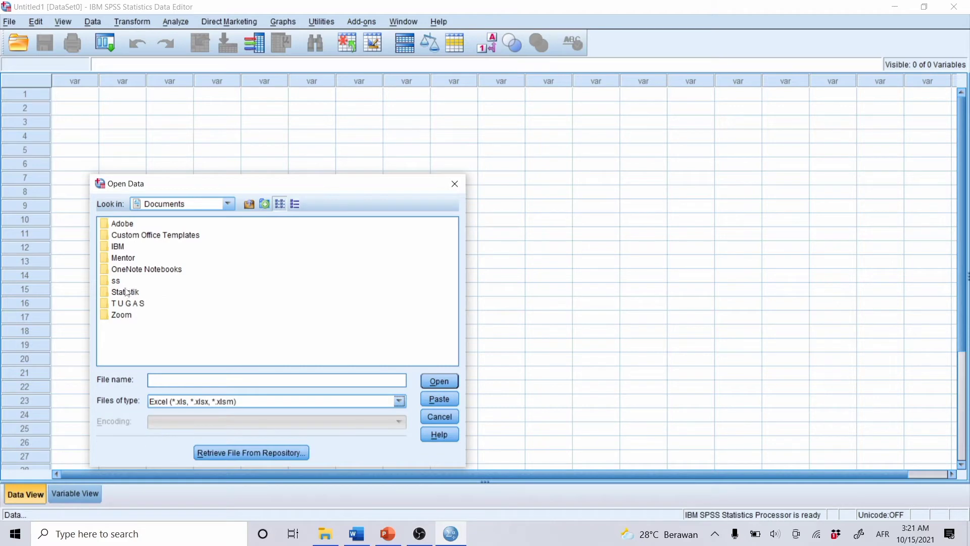
double_click(126, 293)
double_click(174, 224)
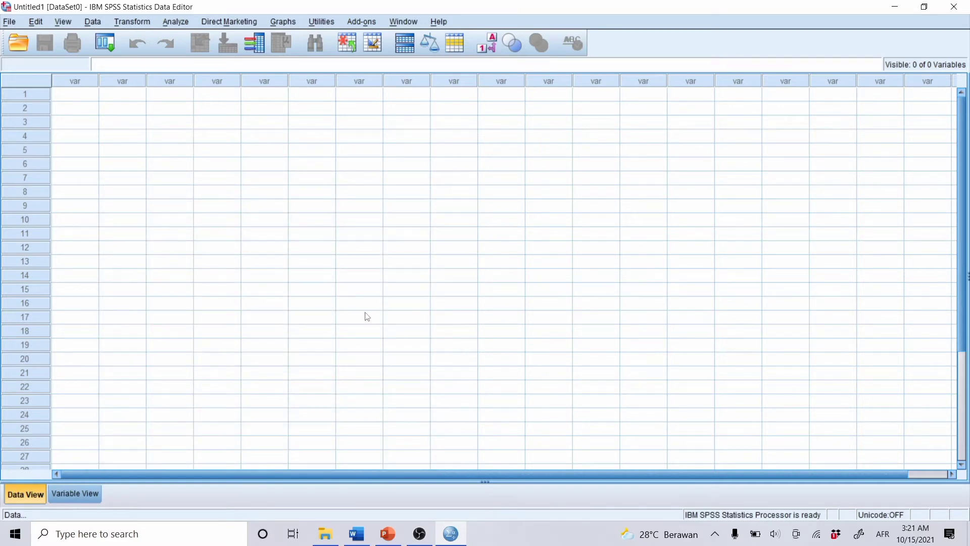
left_click(460, 316)
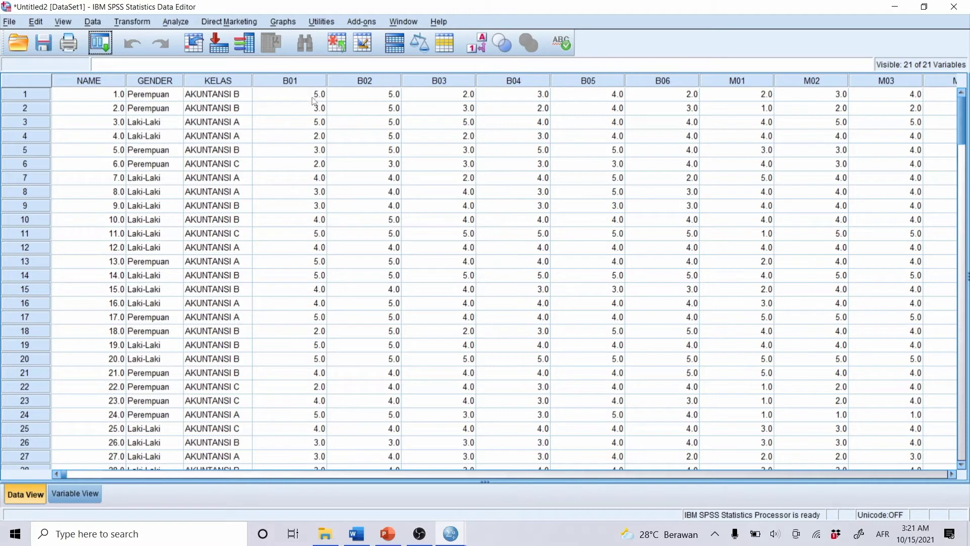
Examine the imported columns from NAME, GENDER and KELAS through the B, M and W questionnaire items.
left_click(273, 476)
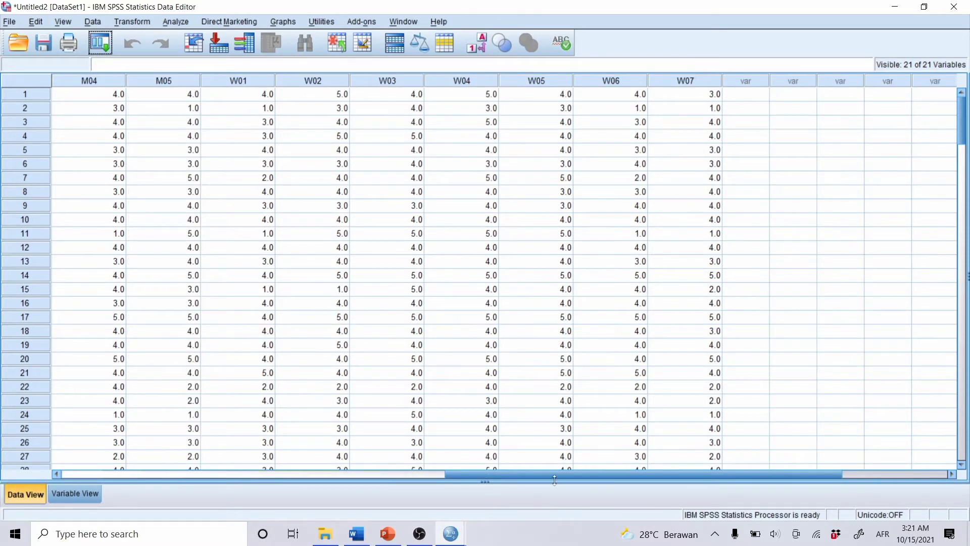
left_click_drag(554, 475, 156, 495)
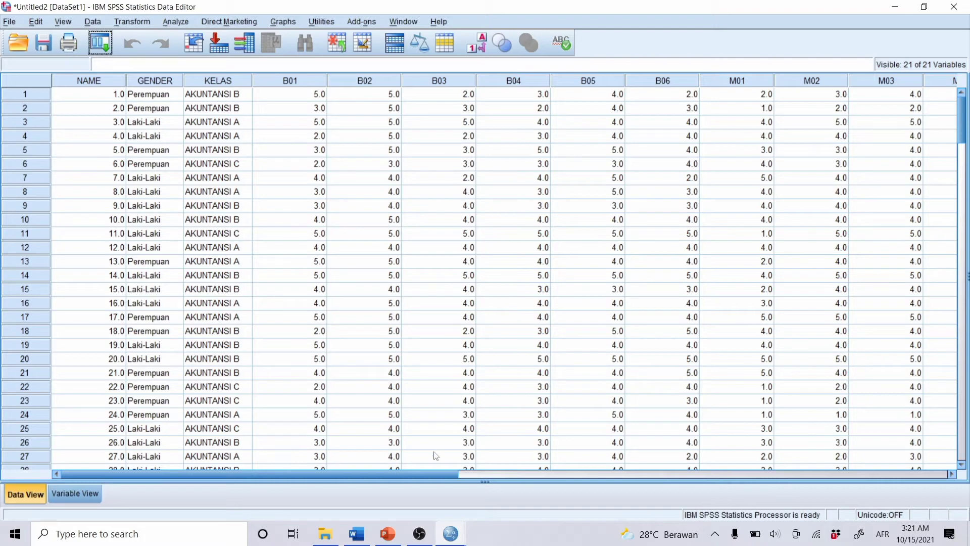
left_click_drag(431, 474, 623, 486)
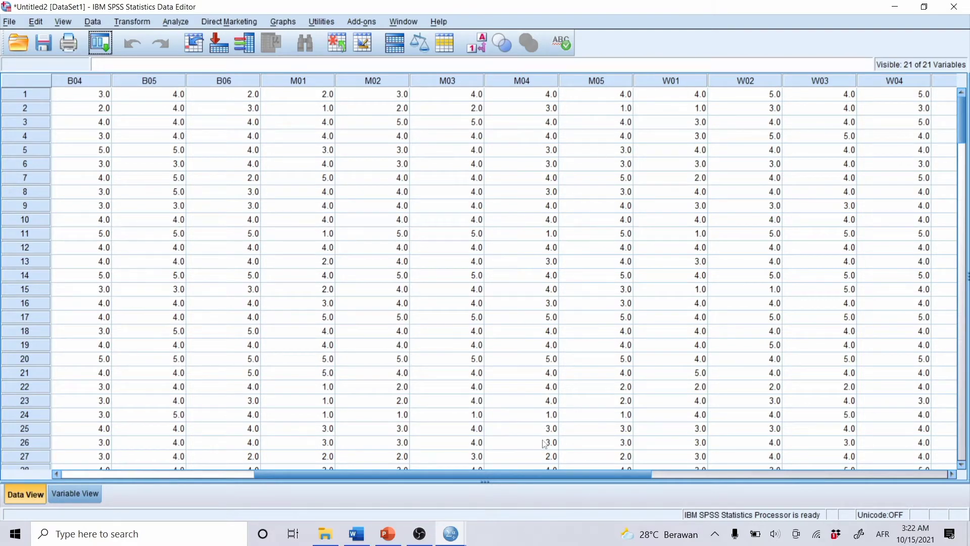
left_click_drag(532, 477, 602, 487)
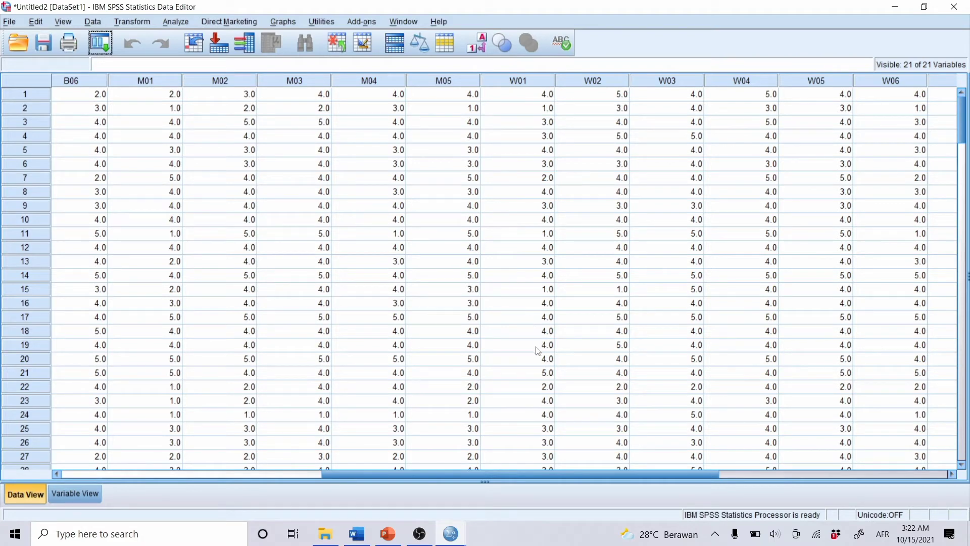
left_click_drag(520, 475, 632, 474)
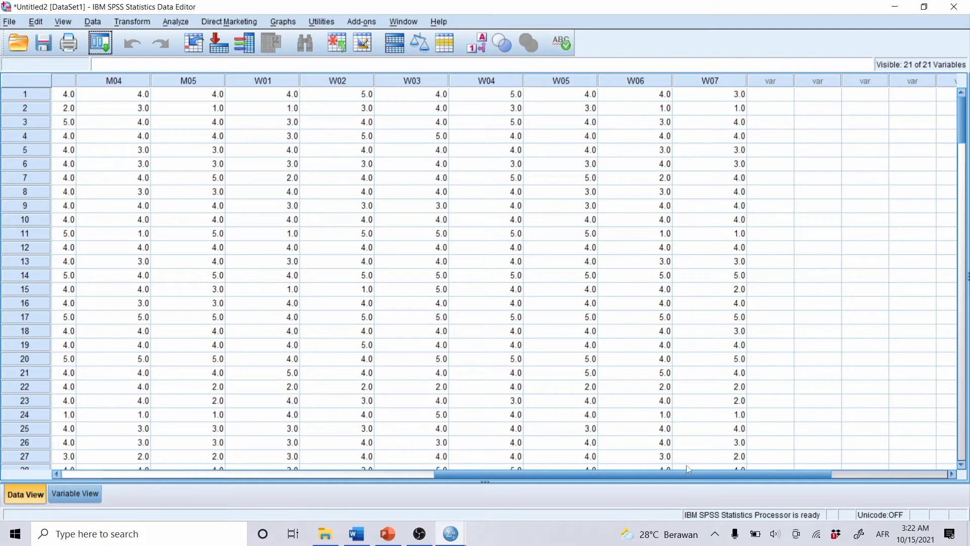
left_click_drag(684, 472, 241, 490)
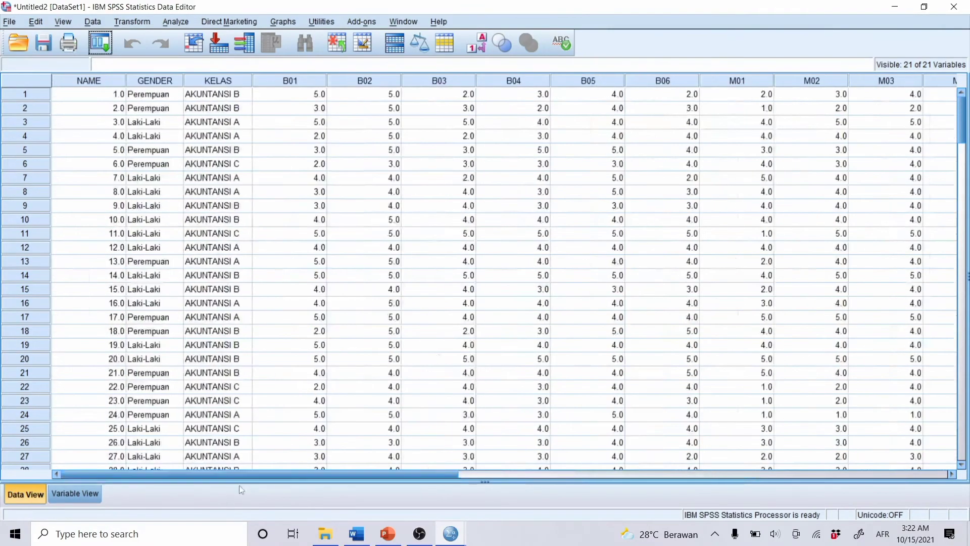
Show the variable definitions and set the decimals of the NAME variable to 0.
left_click(94, 497)
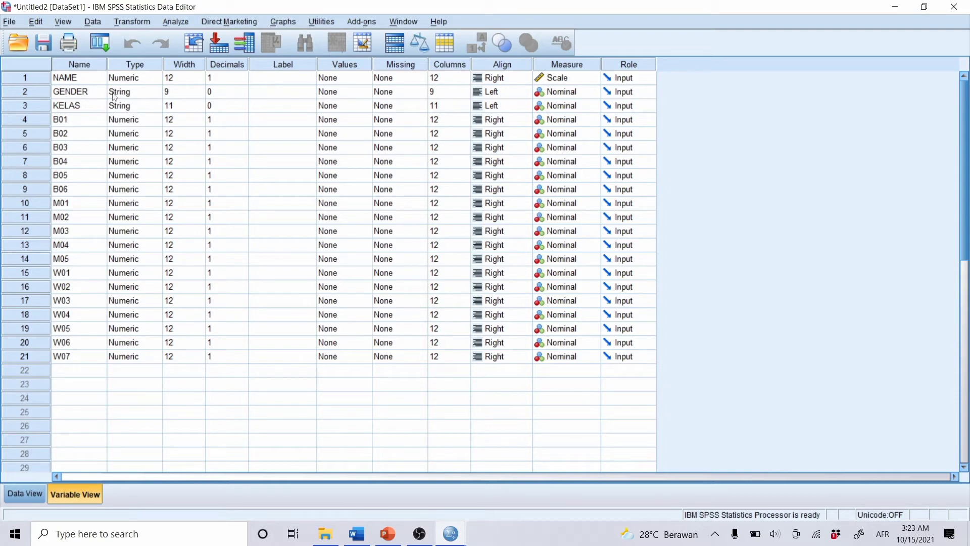
left_click(226, 77)
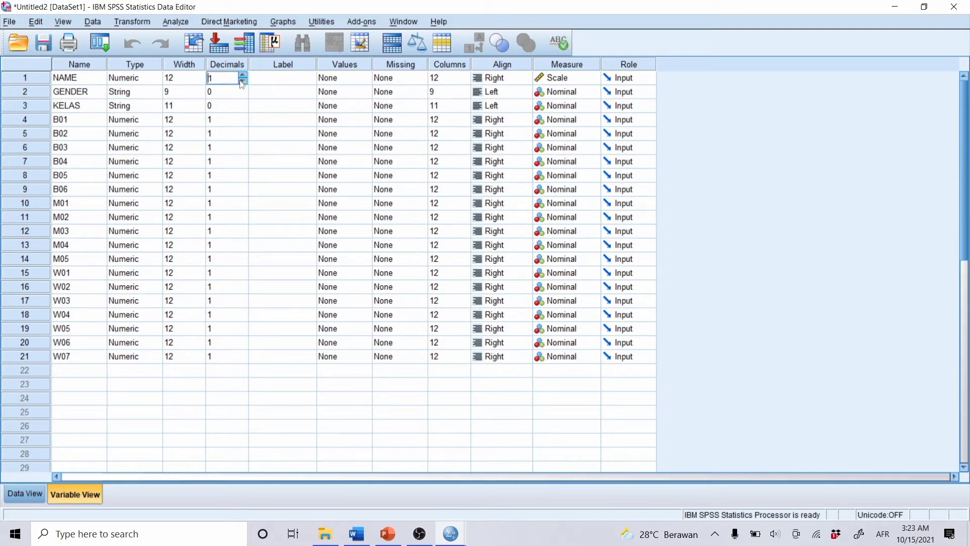
right_click(207, 74)
left_click(215, 84)
Try to apply NAME's decimals setting to all variables from GENDER to W07 at once.
left_click_drag(222, 97, 218, 356)
right_click(222, 284)
left_click(238, 292)
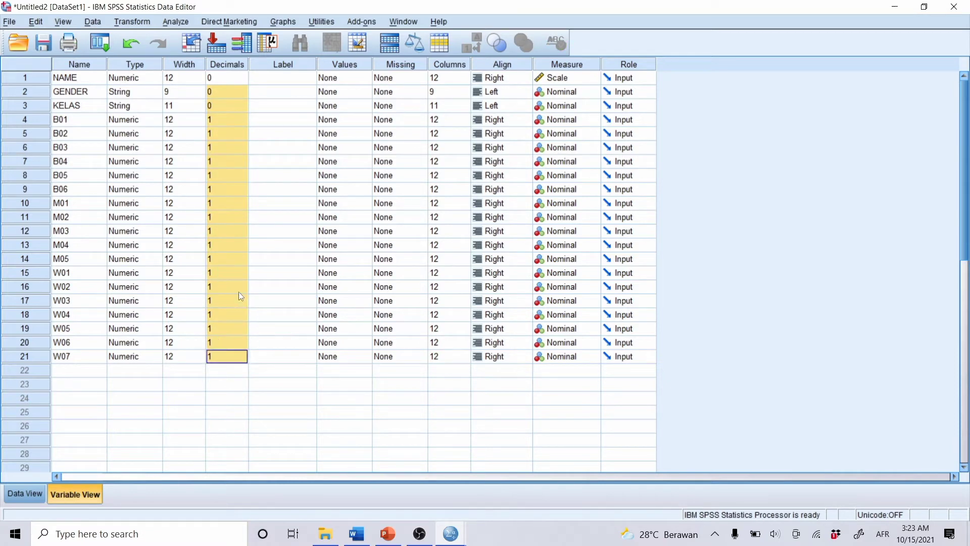
Set the decimals of variables B01 through B06 to 0.
left_click(224, 120)
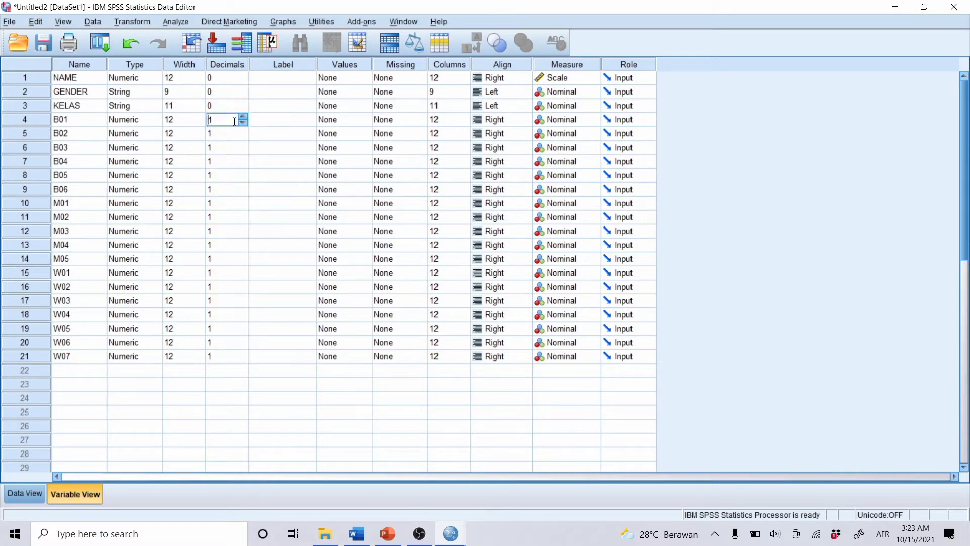
left_click(244, 123)
left_click(239, 146)
left_click(245, 137)
left_click(243, 150)
left_click(244, 164)
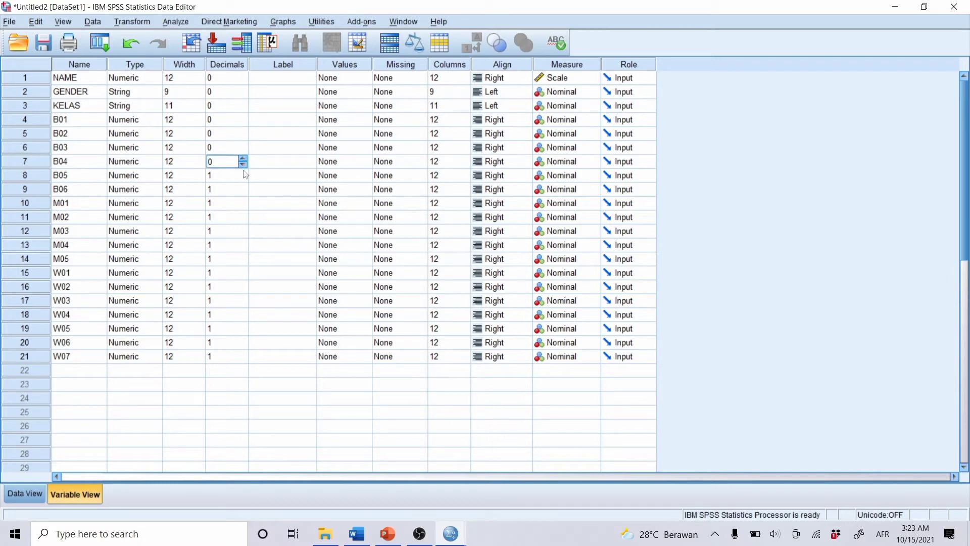
left_click(243, 177)
left_click(243, 191)
left_click(243, 187)
left_click(243, 193)
left_click(243, 192)
Set the decimals of variables M01 through M05 to 0.
left_click(244, 206)
left_click(245, 221)
left_click(243, 222)
left_click(244, 238)
left_click(243, 239)
left_click(244, 236)
left_click(243, 245)
left_click(243, 248)
left_click(243, 249)
left_click(243, 250)
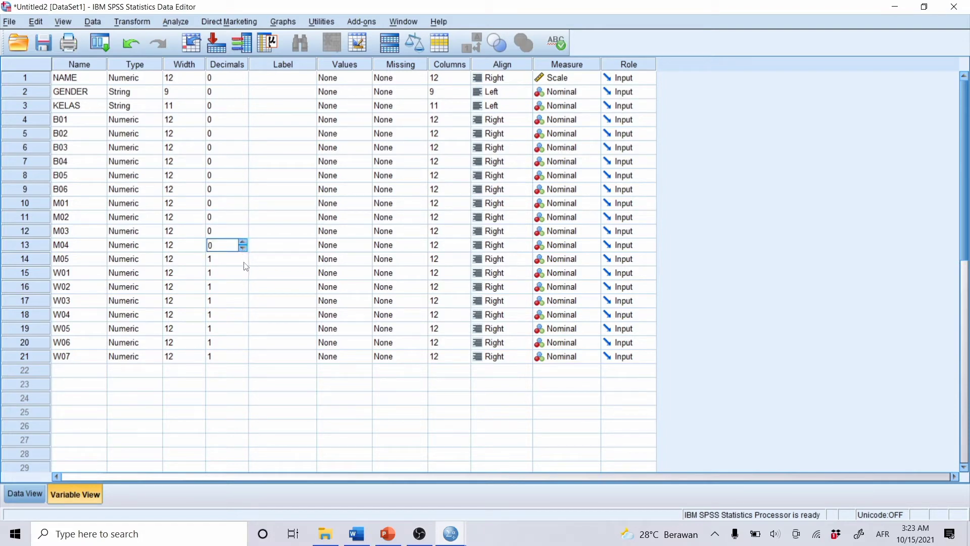
left_click(243, 262)
Set the decimals of variables W01 through W07 to 0.
left_click(243, 276)
left_click(244, 290)
left_click(243, 291)
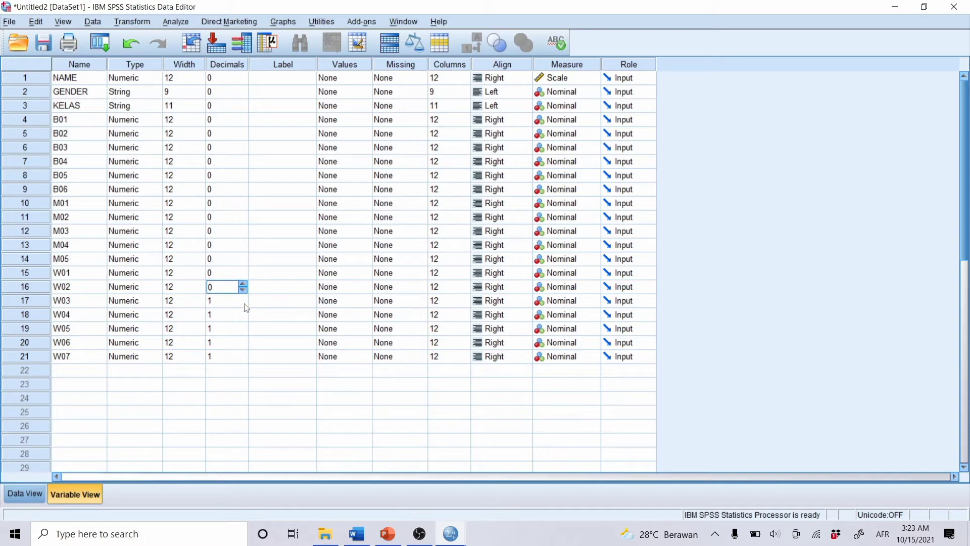
left_click(243, 303)
left_click(244, 306)
left_click(244, 317)
left_click(243, 319)
left_click(244, 331)
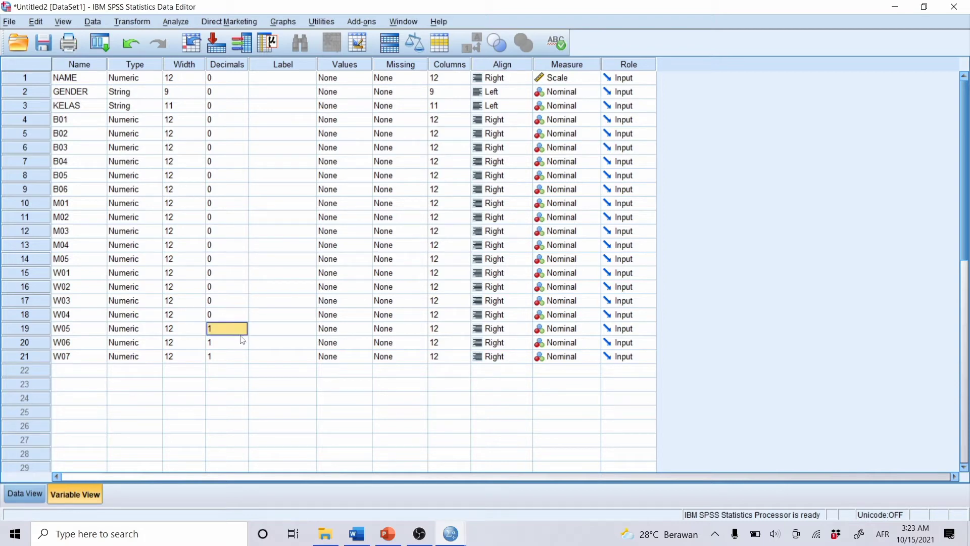
left_click(243, 329)
left_click(243, 331)
left_click(243, 342)
left_click(244, 345)
left_click(242, 357)
left_click(243, 354)
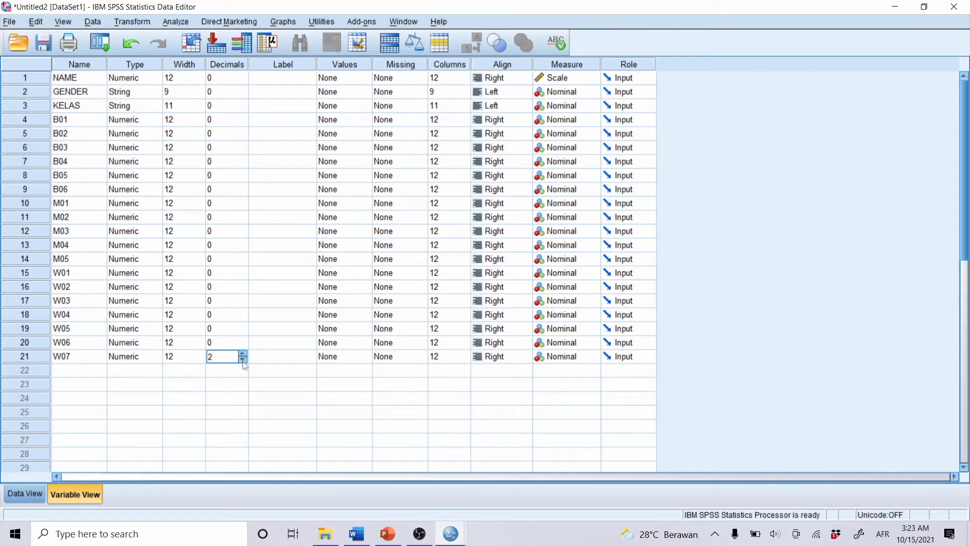
left_click(243, 361)
Add a value label to variable B01 defining 1 as "Sangat Tidak Setuju".
left_click(344, 124)
left_click(365, 121)
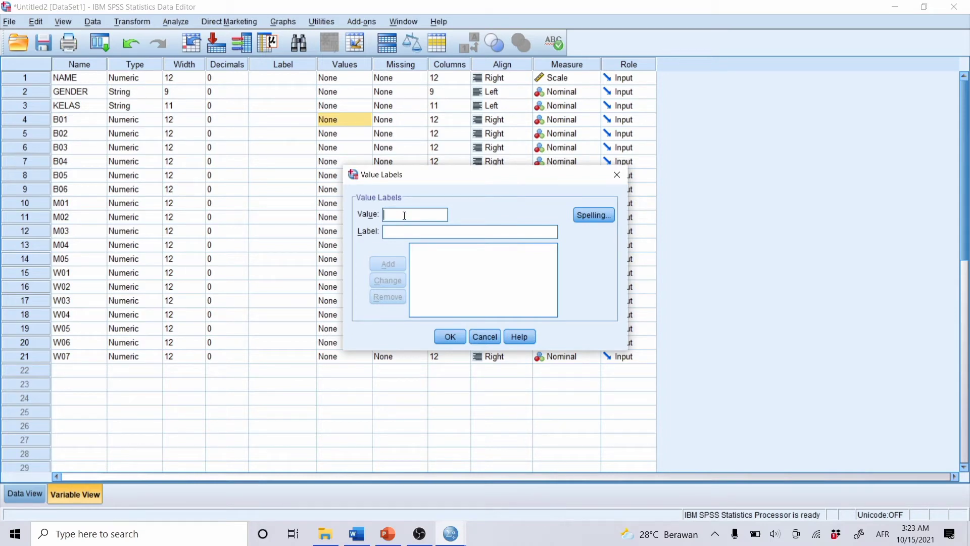
left_click(404, 232)
key("Caps_Lock")
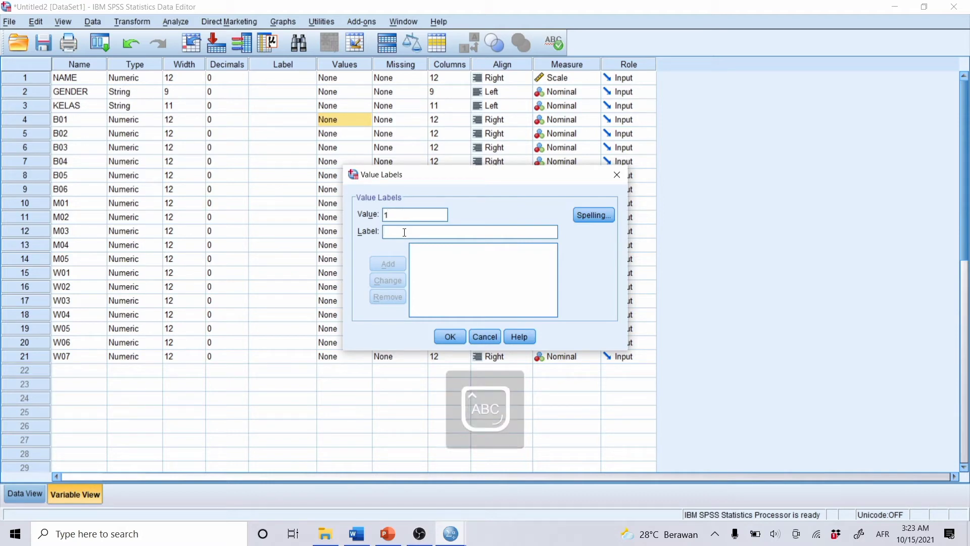
type("SA")
key("Caps_Lock")
type("a")
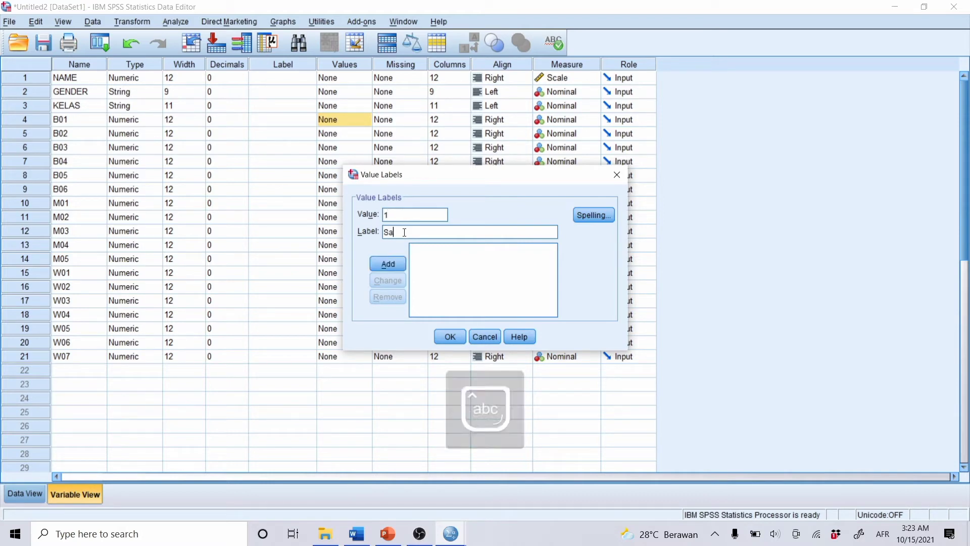
type("ngat")
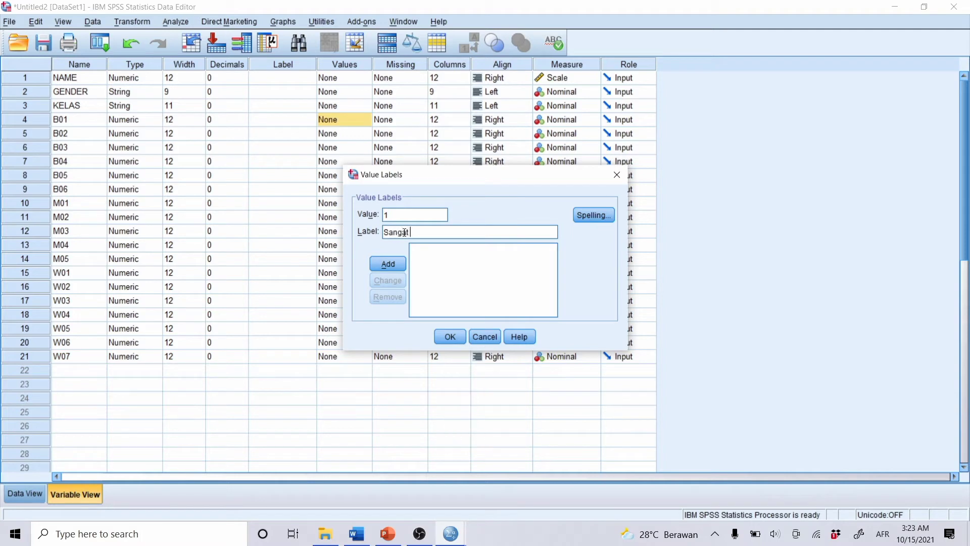
type(" t")
key("BackSpace")
key("Caps_Lock")
type("T")
key("Caps_Lock")
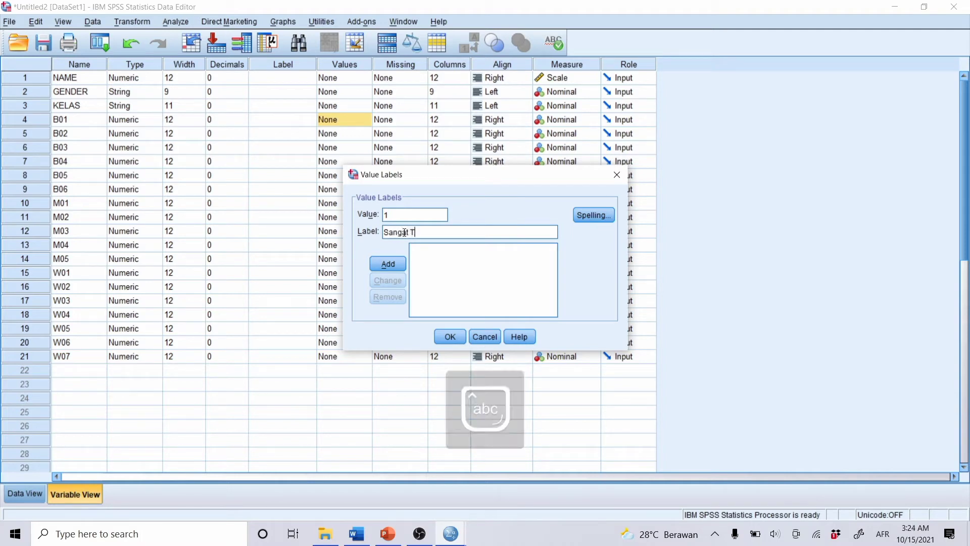
type("idak")
key("Caps_Lock")
type("S")
key("Caps_Lock")
type("r")
type("etuju")
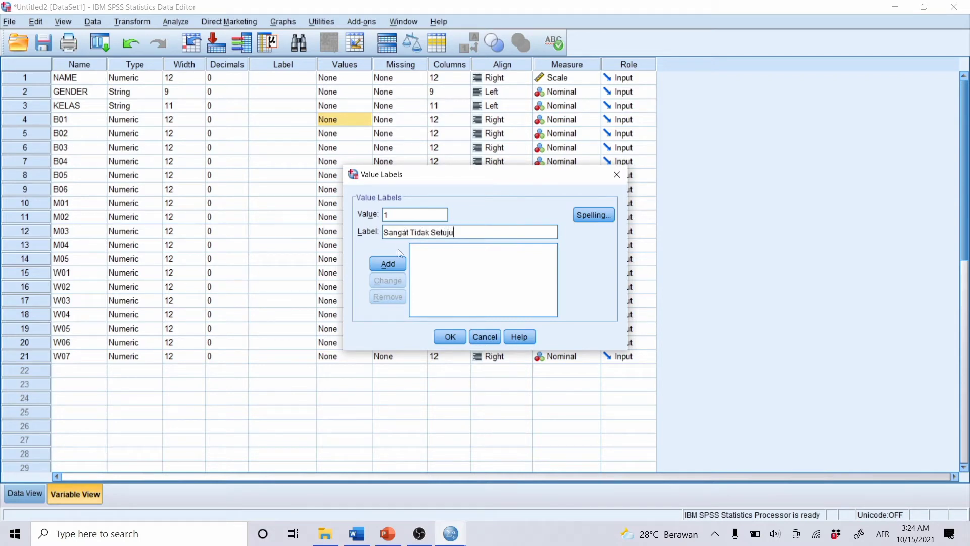
left_click(395, 268)
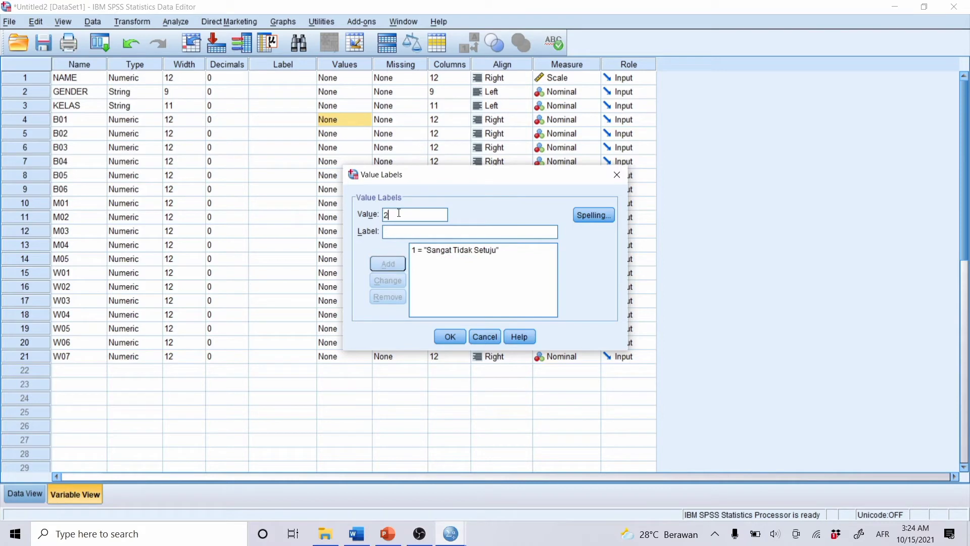
Add a value label to variable B01 defining 2 as "Tidak Setuju".
left_click(399, 230)
key("Caps_Lock")
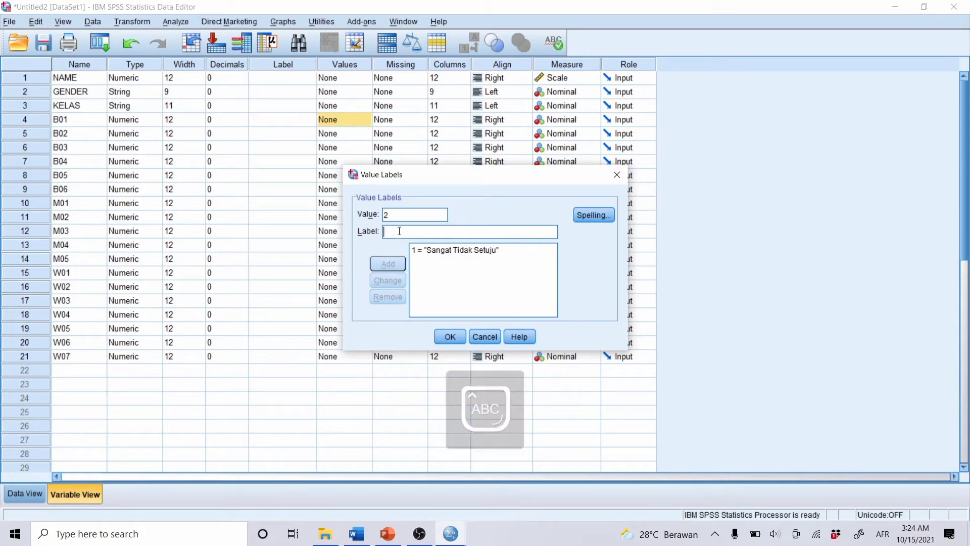
type("Tidak")
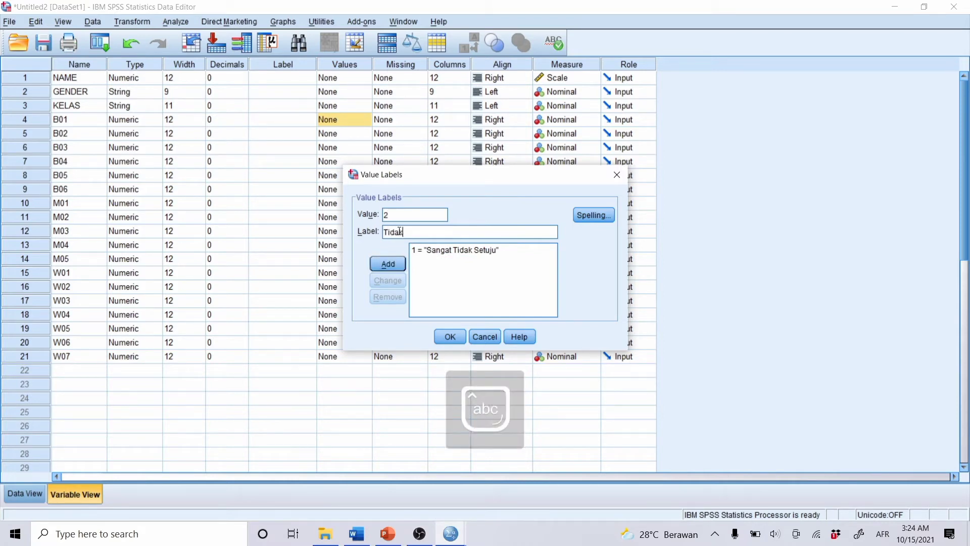
key("Caps_Lock")
type("S")
key("Caps_Lock")
type("etuju")
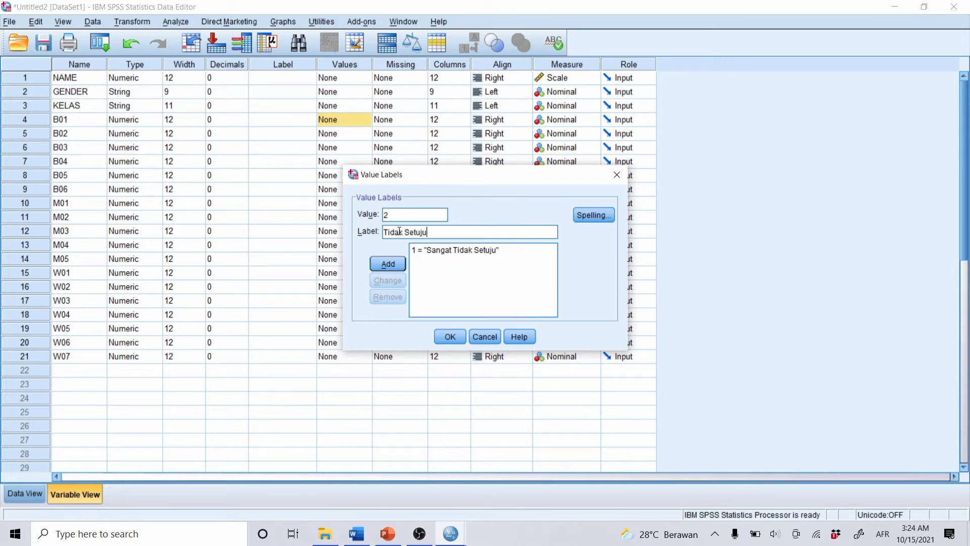
key("Return")
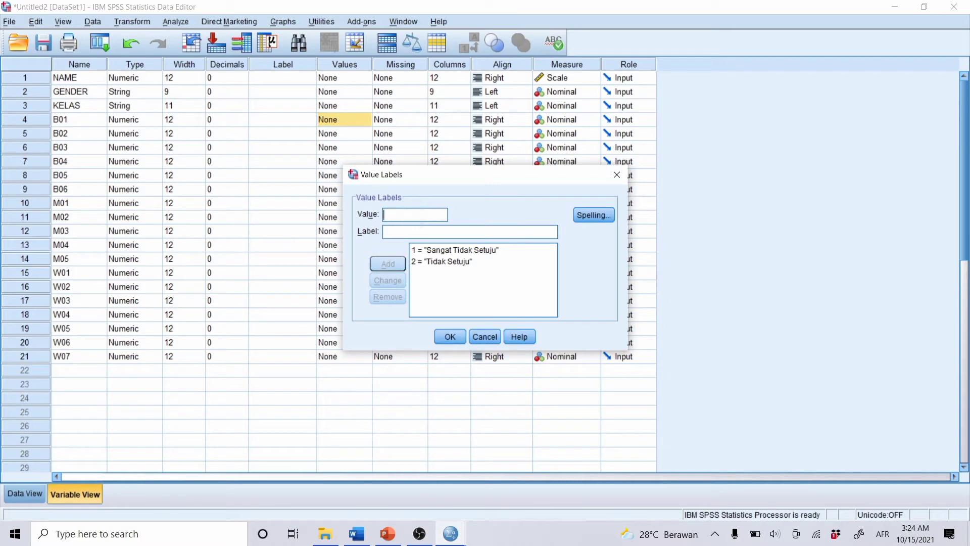
Add a value label to variable B01 defining 3 as "Netral".
key("Caps_Lock")
key("Tab")
type("N")
key("Caps_Lock")
type("etra")
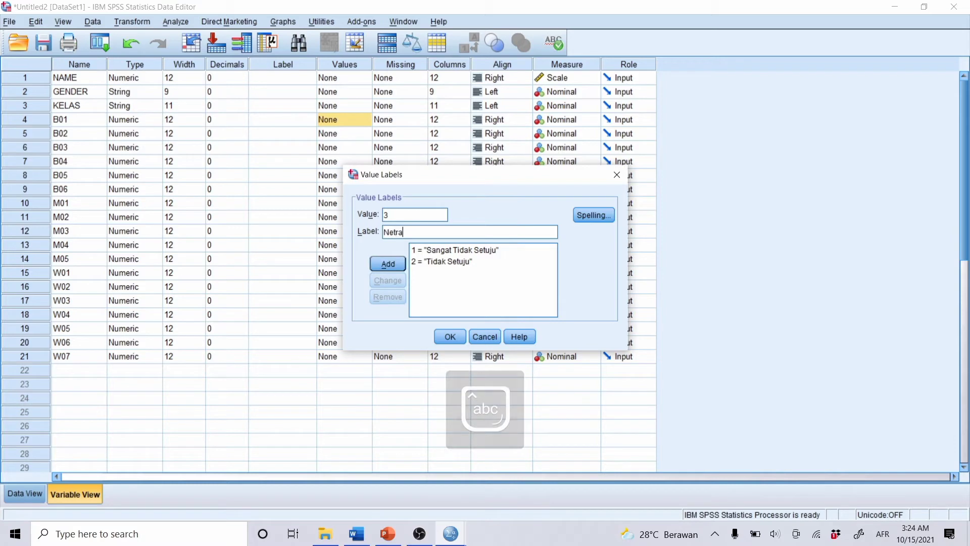
type("l")
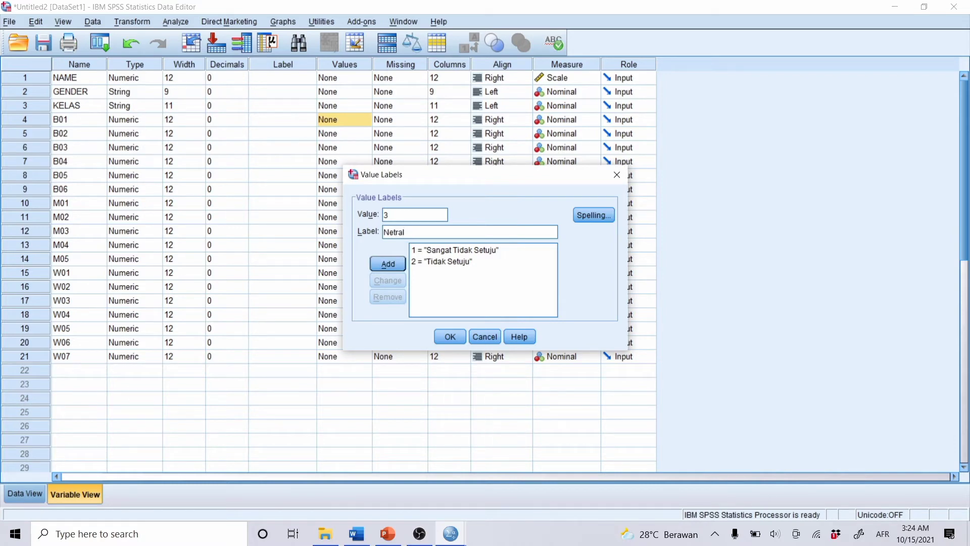
key("Return")
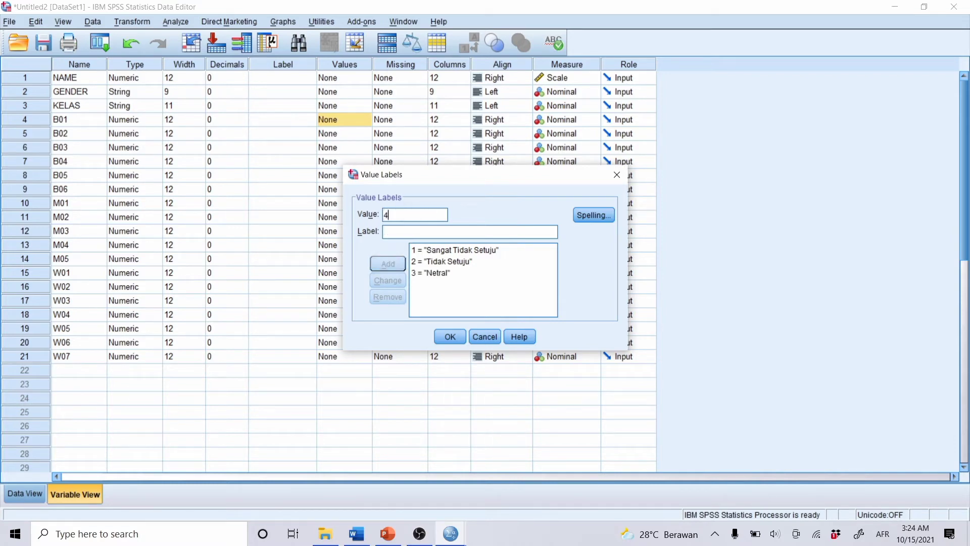
Add a value label to variable B01 defining 4 as "Setuju".
key("Caps_Lock")
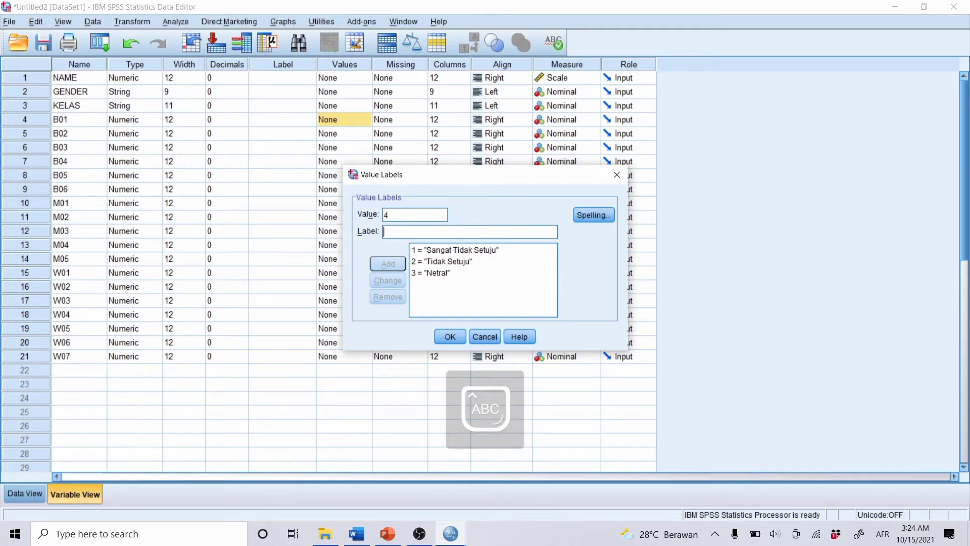
type("S")
key("Caps_Lock")
type("etuj")
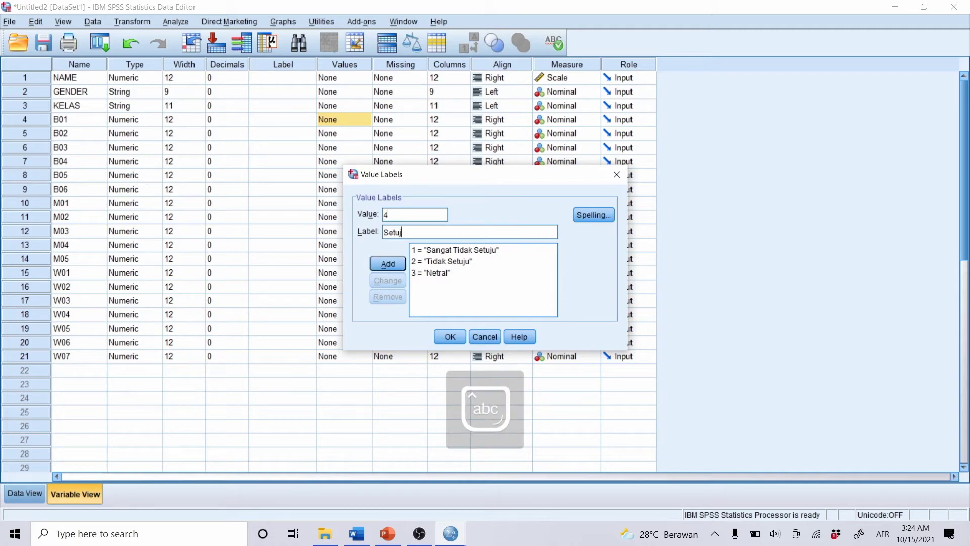
type("u")
key("Return")
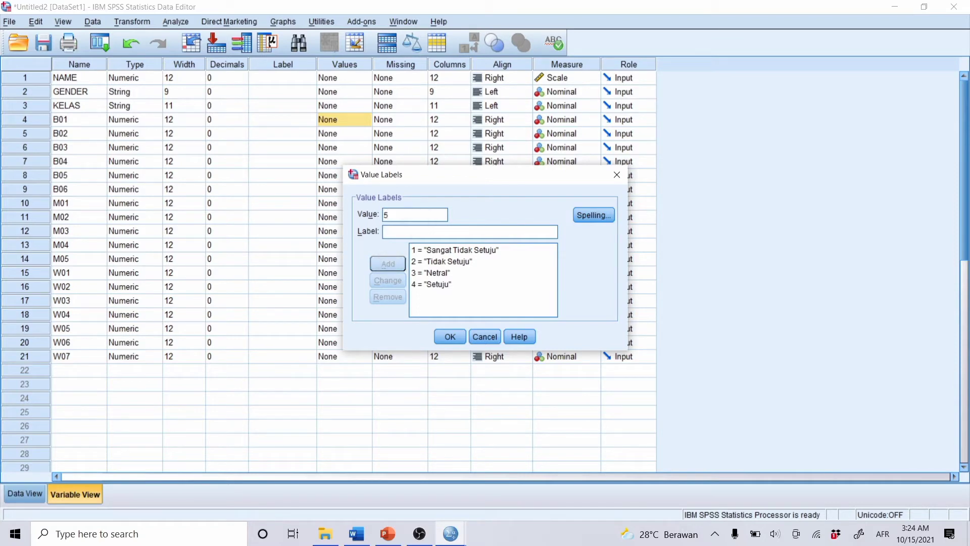
Add the label "Sangat Setuju" for value 5 of variable B01 and apply the value labels.
type("San")
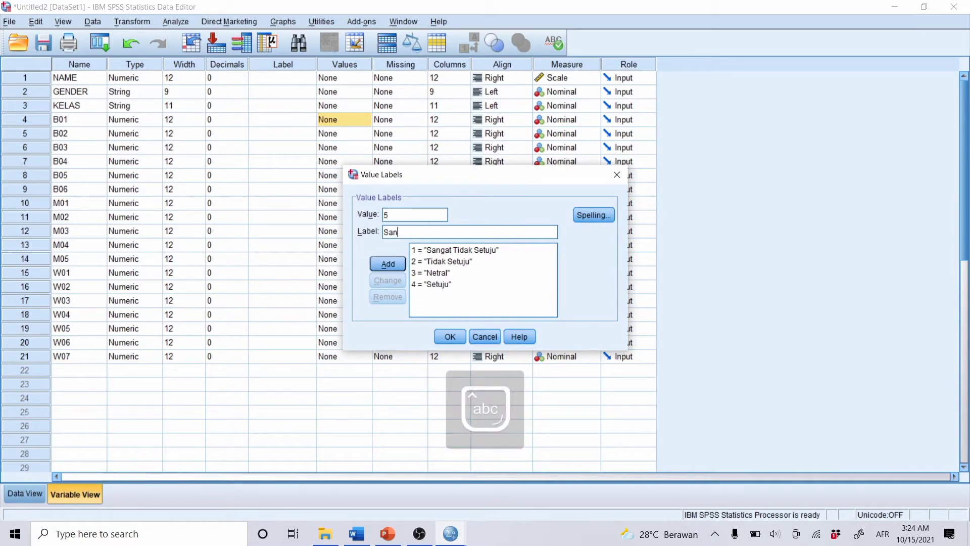
type("gat Setuju")
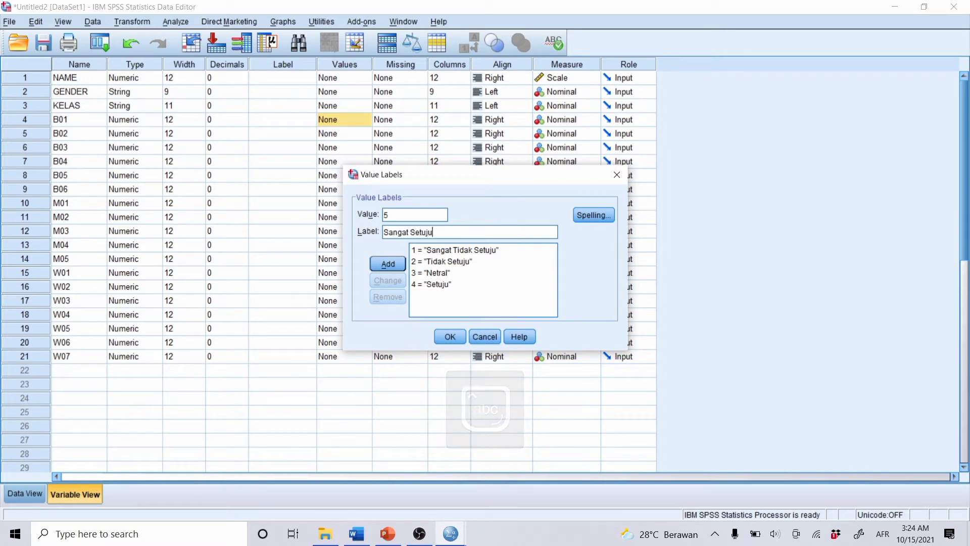
key("Return")
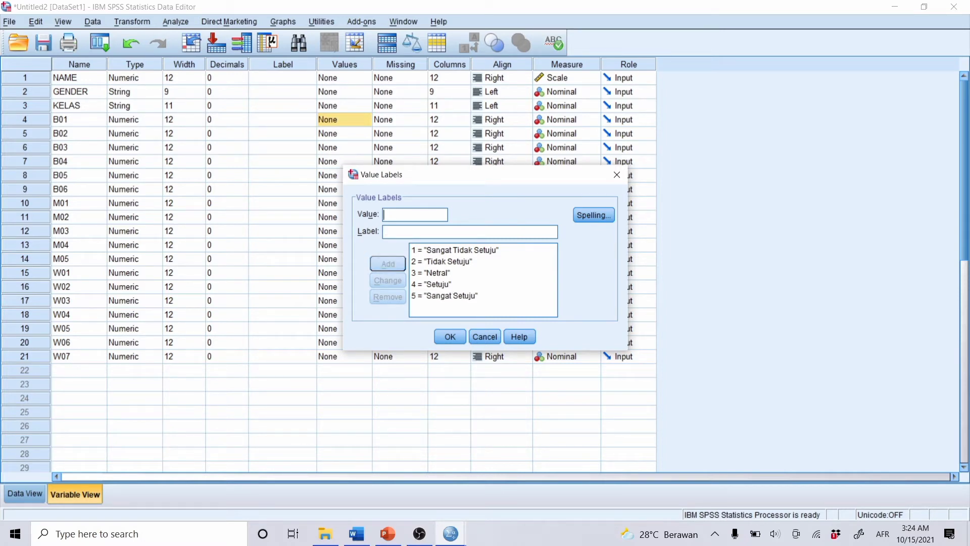
key("Return")
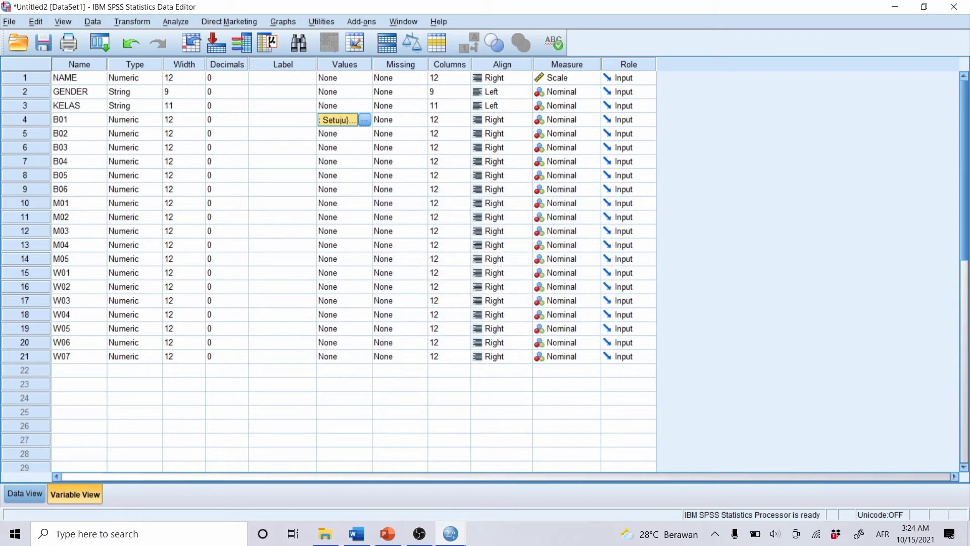
Copy the value labels of B01 to variables B02 through W07.
right_click(341, 119)
left_click(349, 130)
left_click(348, 133)
left_click_drag(349, 134, 345, 357)
right_click(343, 237)
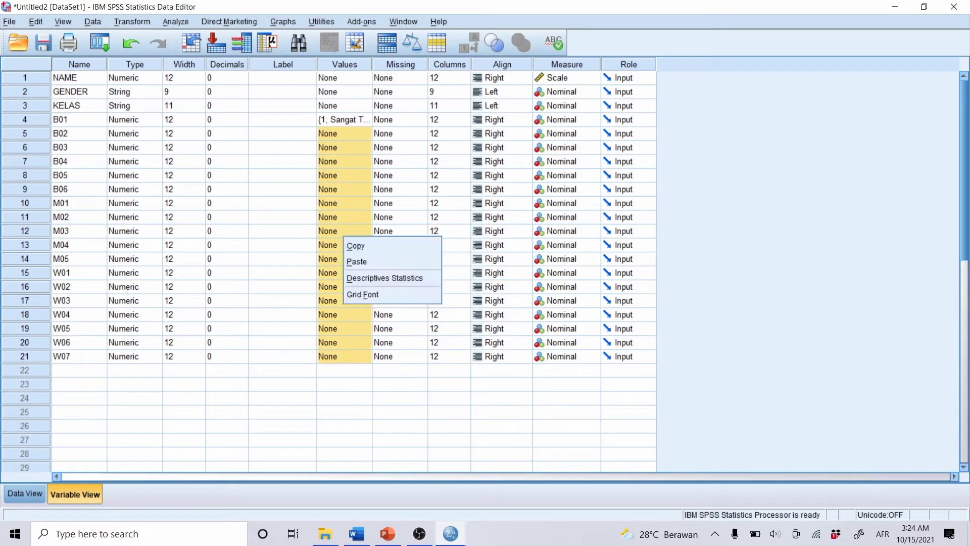
left_click(354, 261)
left_click(378, 395)
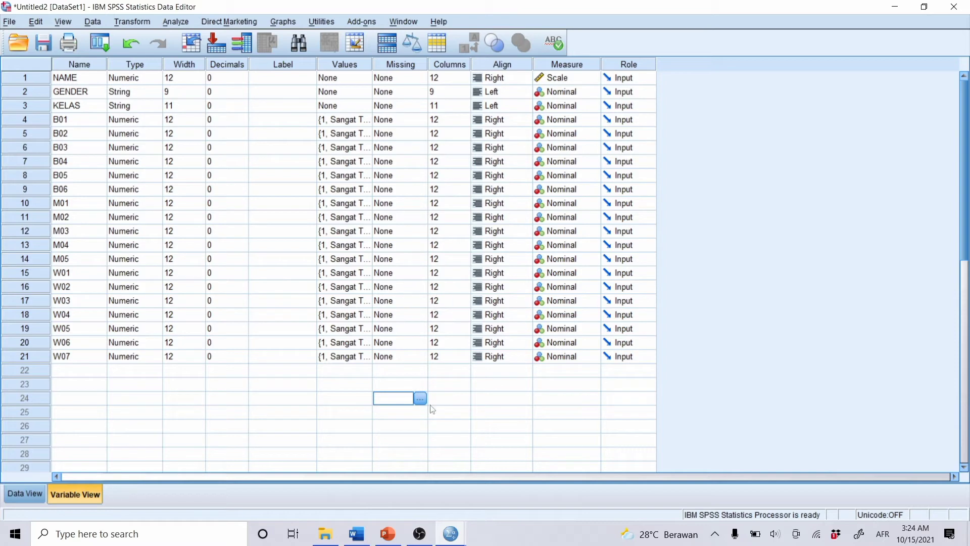
Set up a Frequencies analysis from the data view with all variables except NAME.
left_click(32, 495)
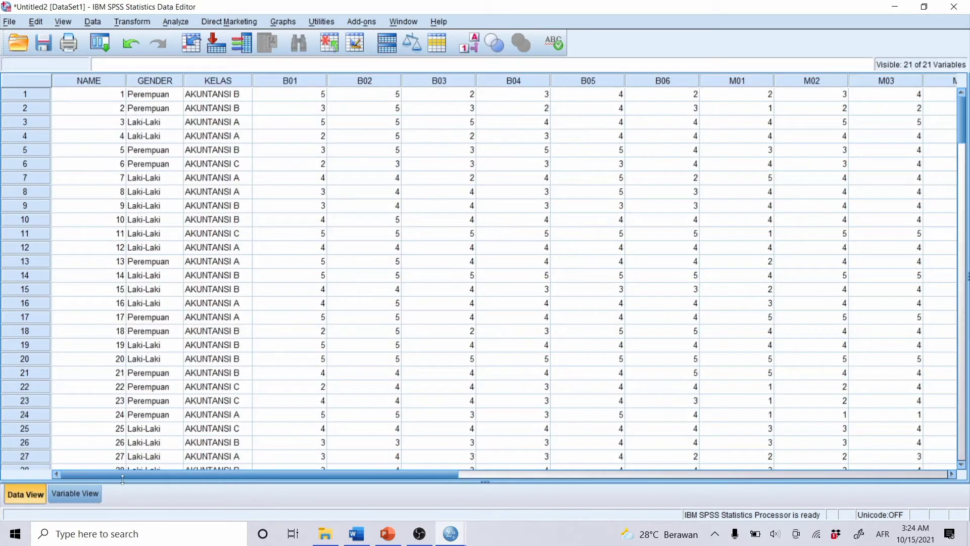
left_click_drag(151, 472, 114, 496)
left_click(182, 25)
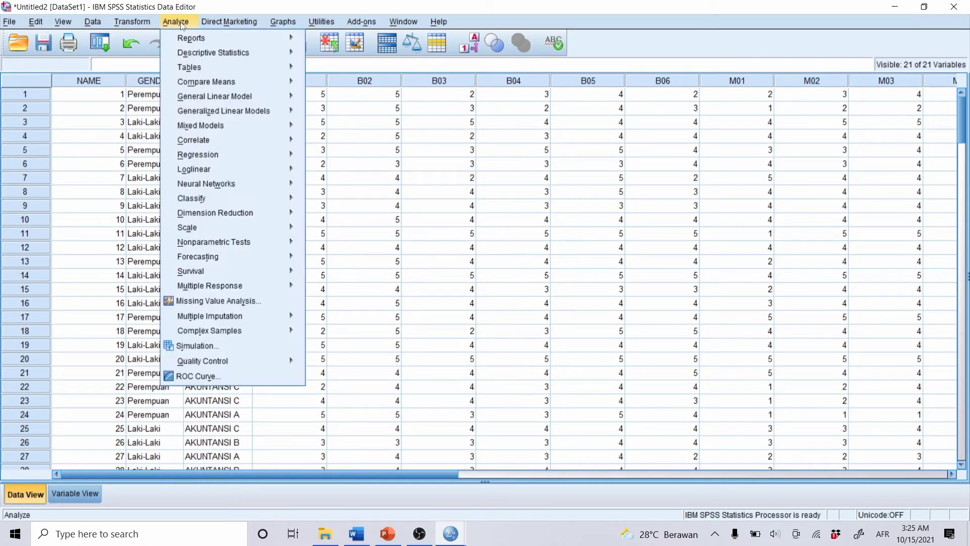
mouse_move(195, 53)
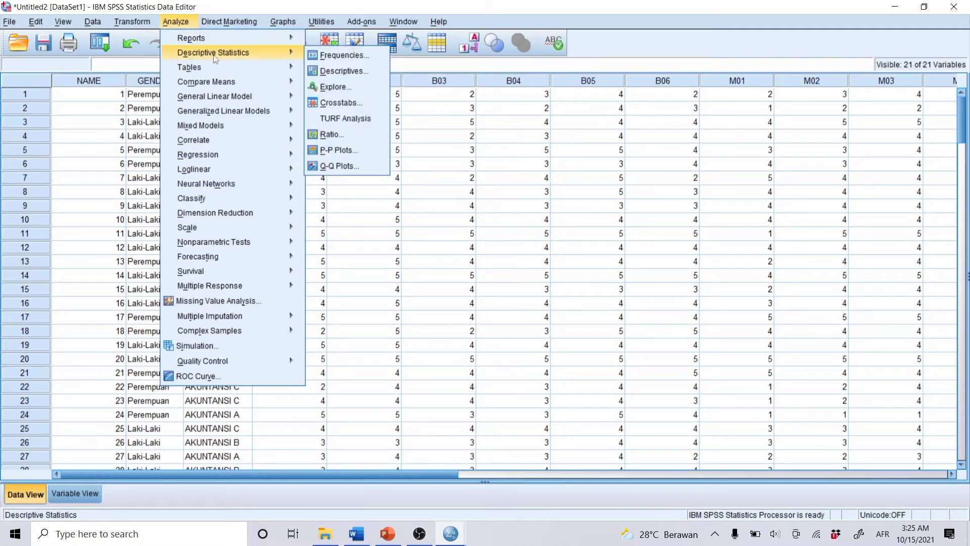
left_click(332, 57)
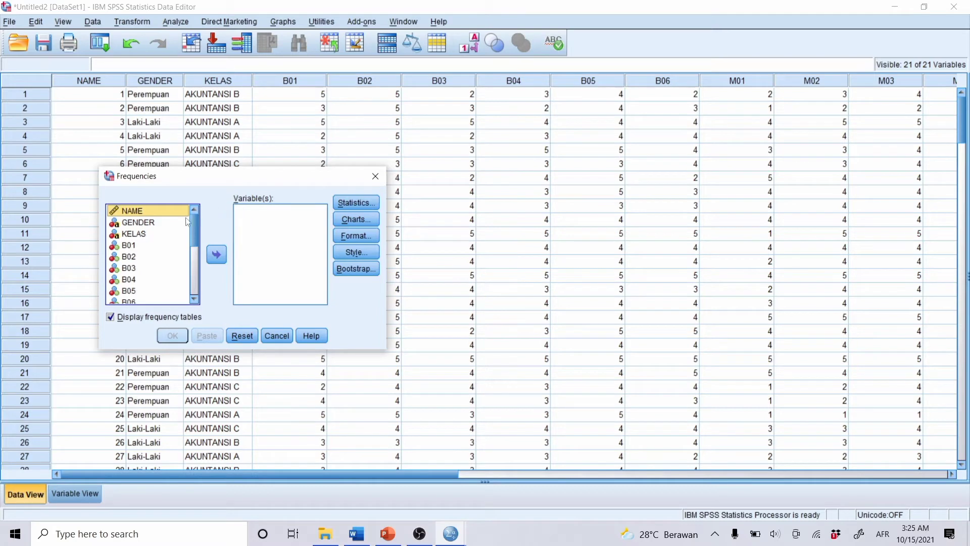
left_click(155, 224)
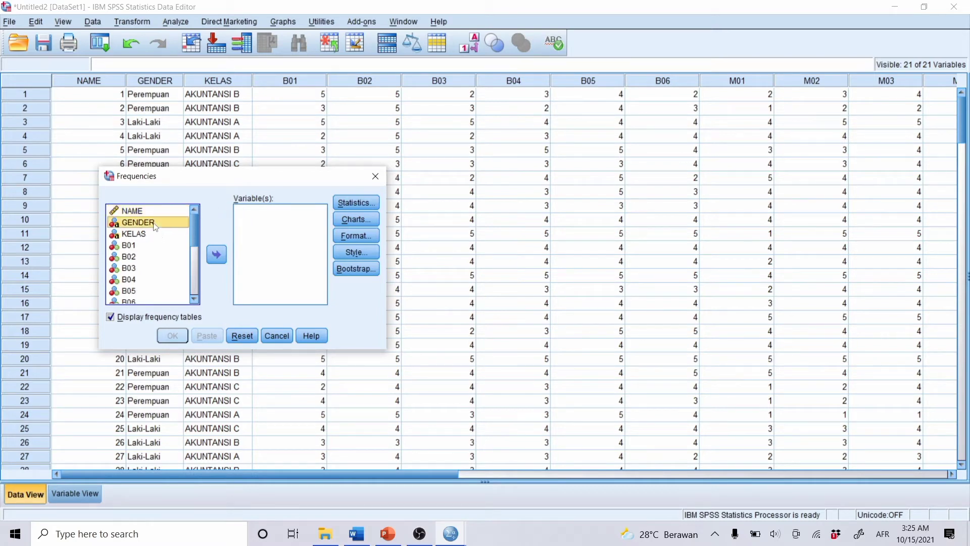
key("ctrl+a")
mouse_move(153, 222)
left_mouse_down()
mouse_move(261, 209)
mouse_move(141, 208)
left_mouse_up()
left_click(261, 210)
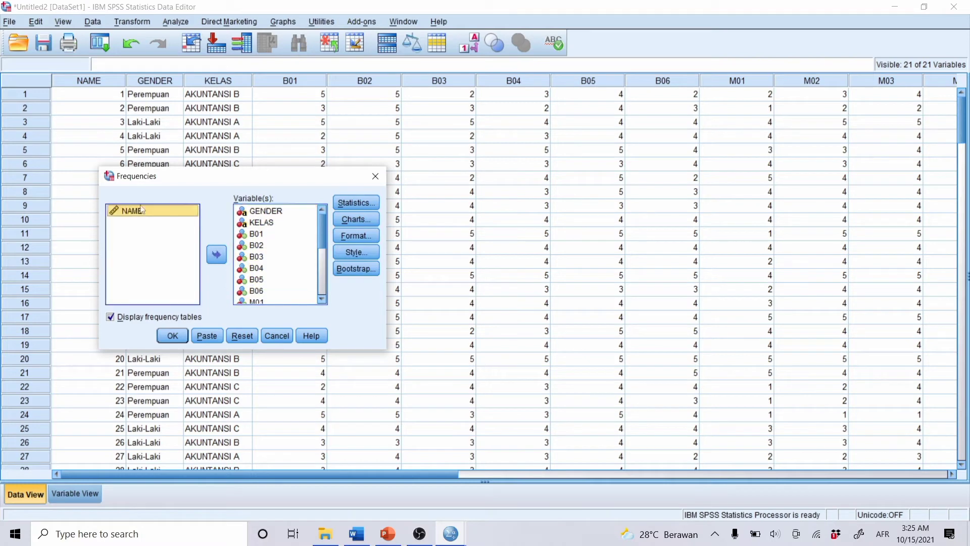
Include mean, median, mode, sum, standard deviation, variance, minimum and maximum in the statistics and run the Frequencies analysis.
left_click(354, 203)
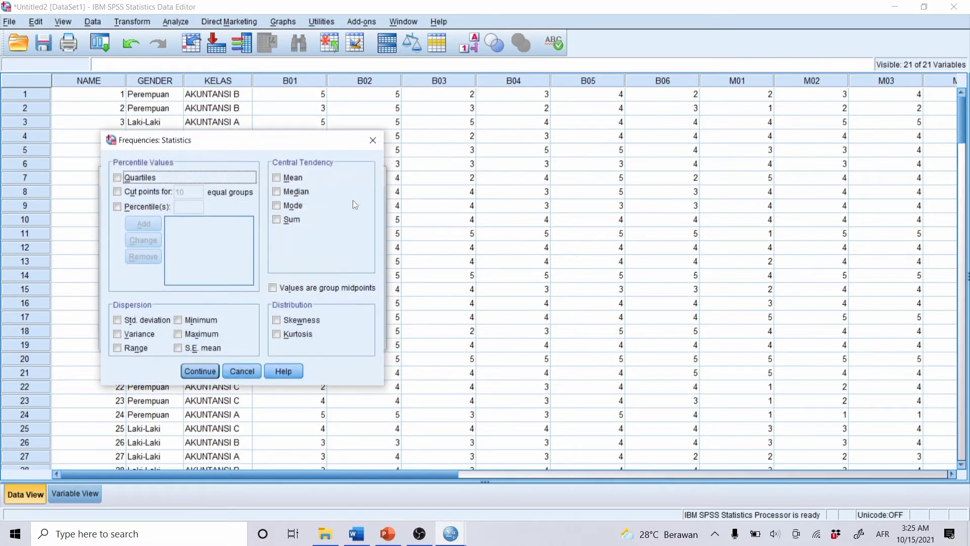
left_click(277, 177)
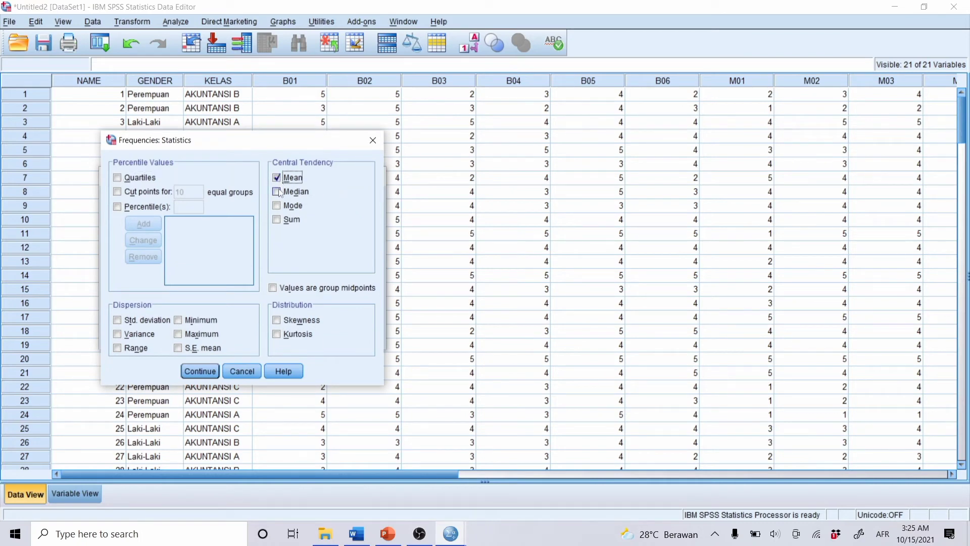
left_click(277, 192)
left_click(127, 321)
left_click(126, 335)
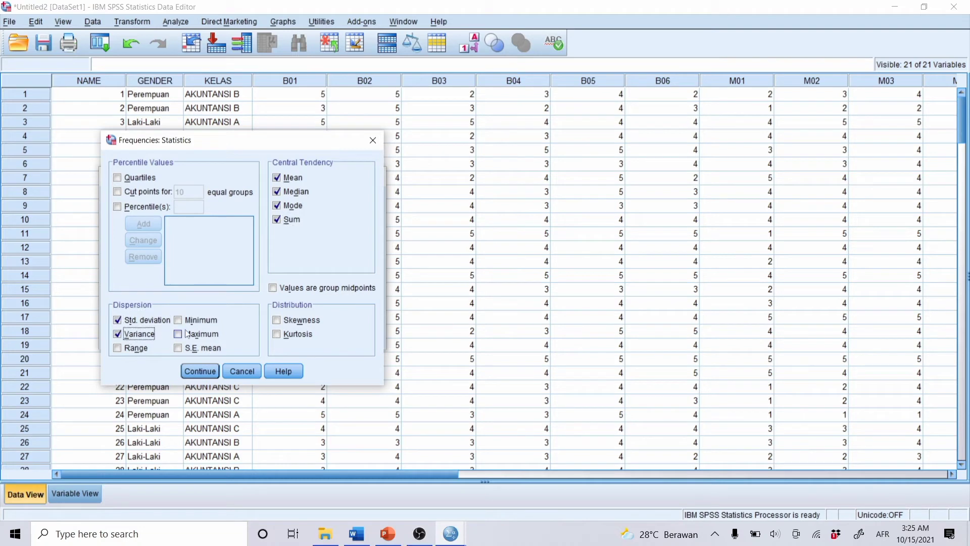
left_click(202, 322)
left_click(203, 334)
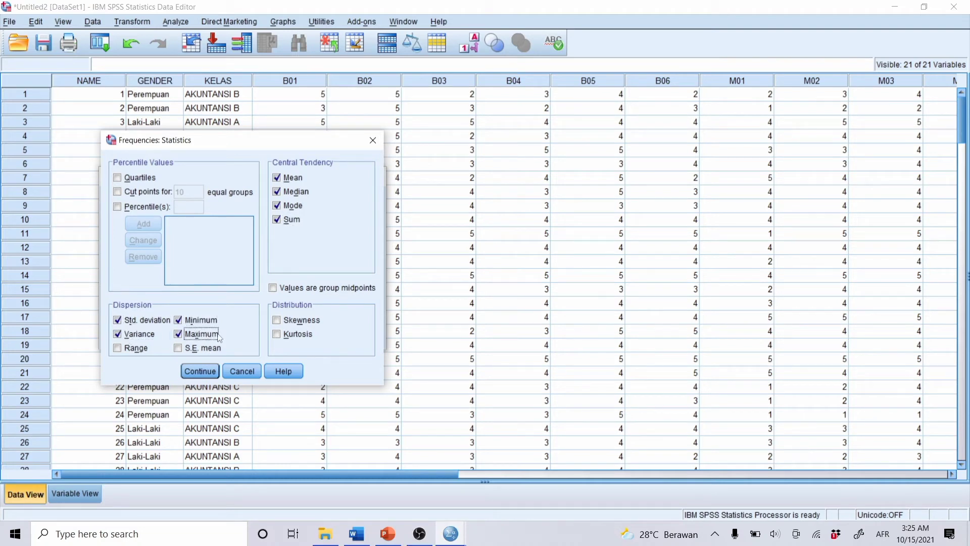
left_click(200, 372)
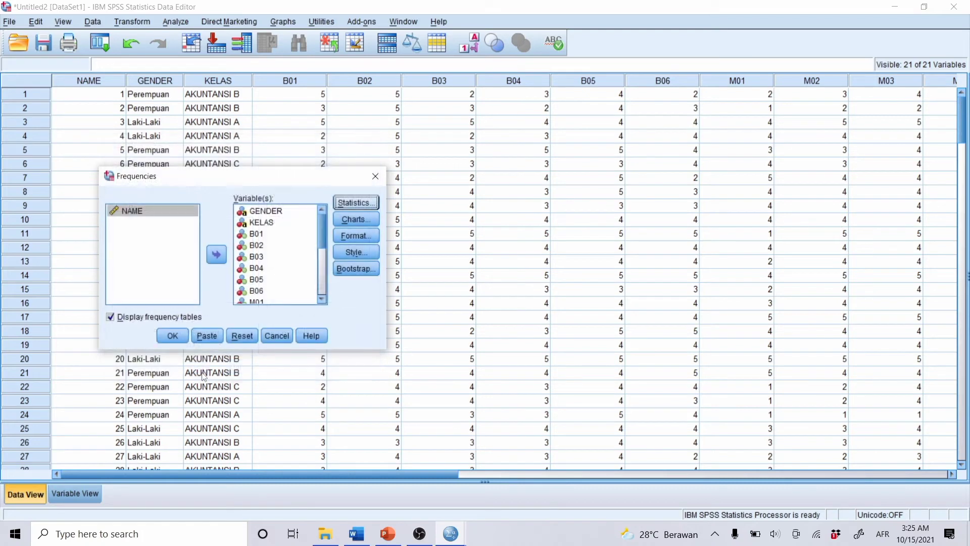
left_click(173, 335)
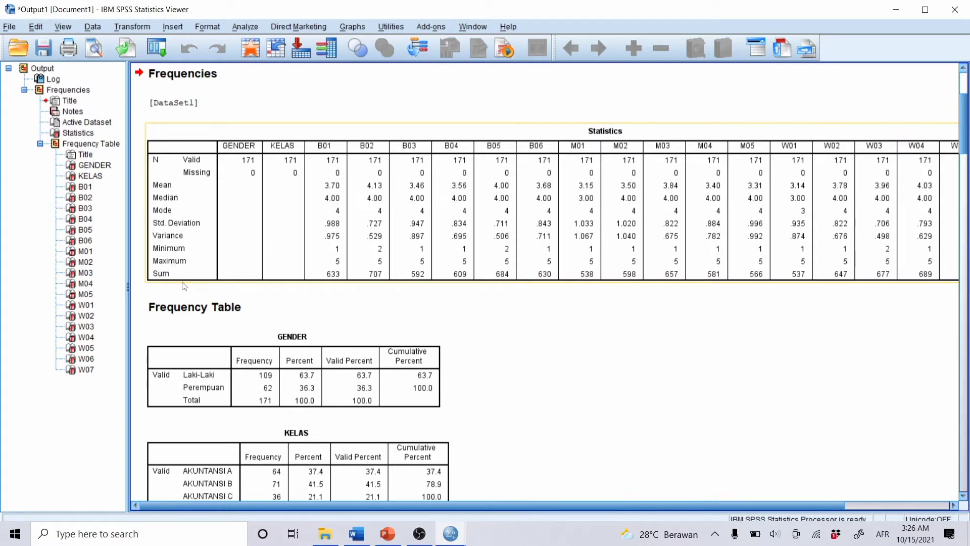
Examine the Statistics table and the frequency tables for GENDER, KELAS and the B items in the output.
scroll(543, 331, "down", 6)
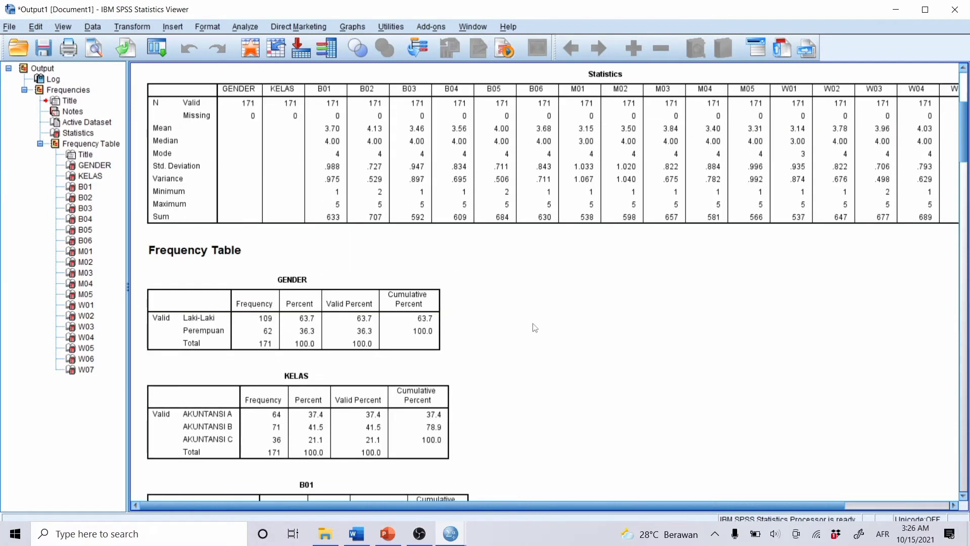
scroll(482, 267, "up", 3)
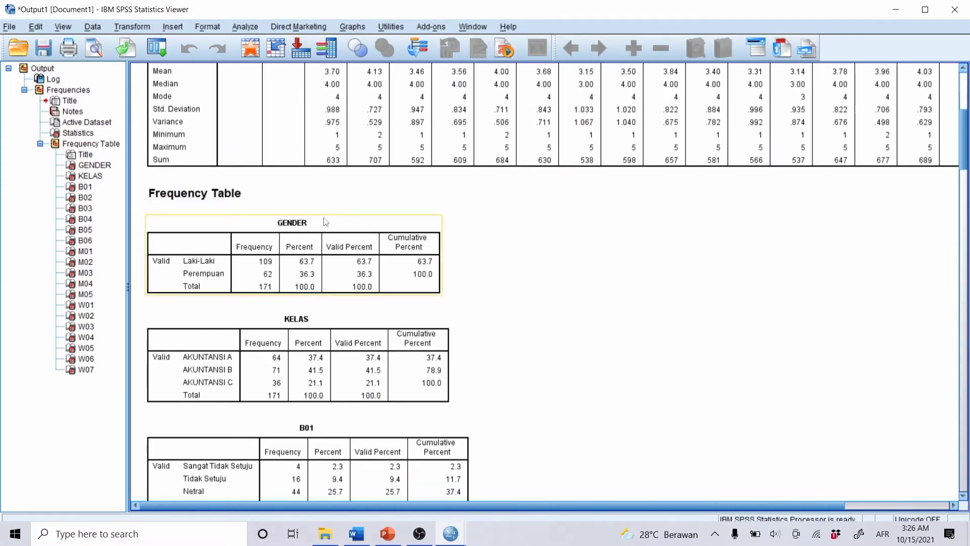
scroll(309, 317, "down", 3)
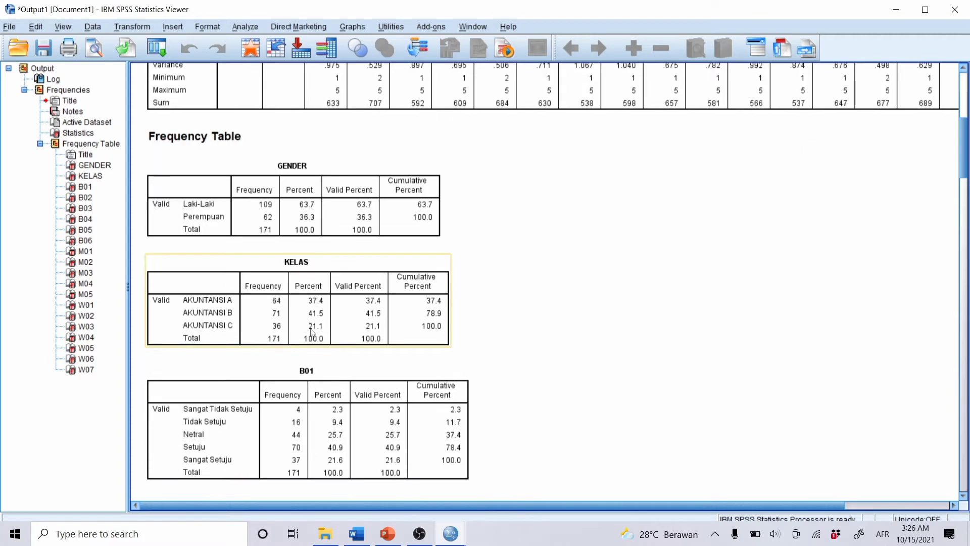
scroll(326, 372, "down", 5)
scroll(327, 373, "up", 5)
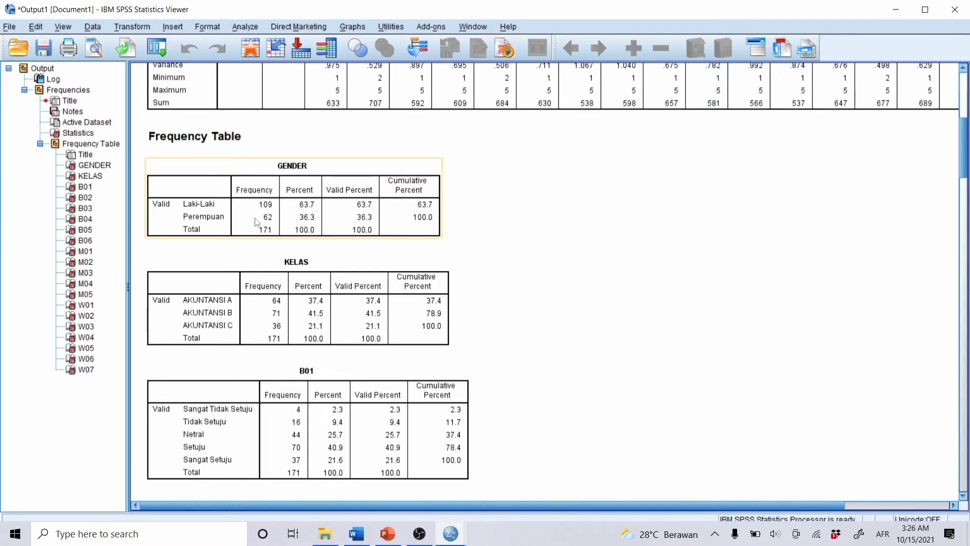
scroll(319, 250, "down", 1)
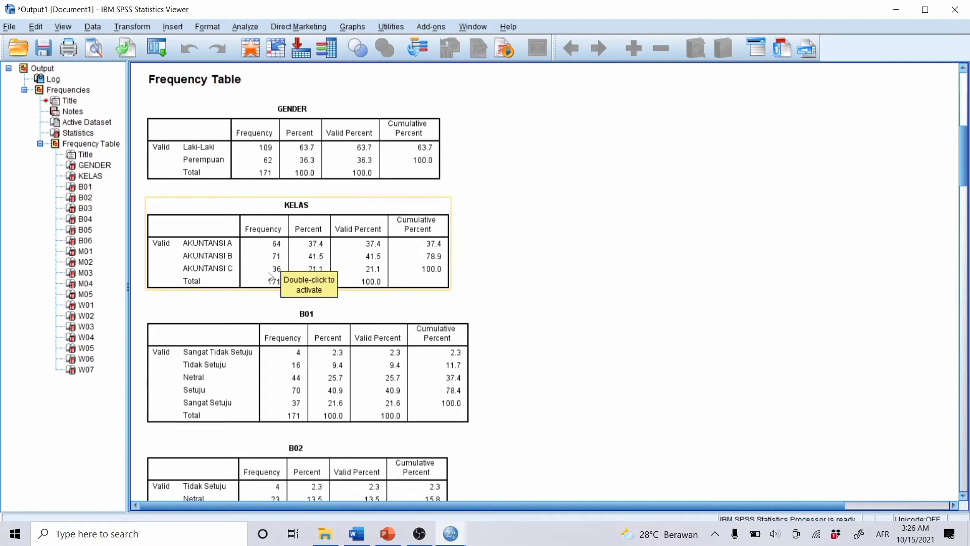
scroll(276, 275, "down", 3)
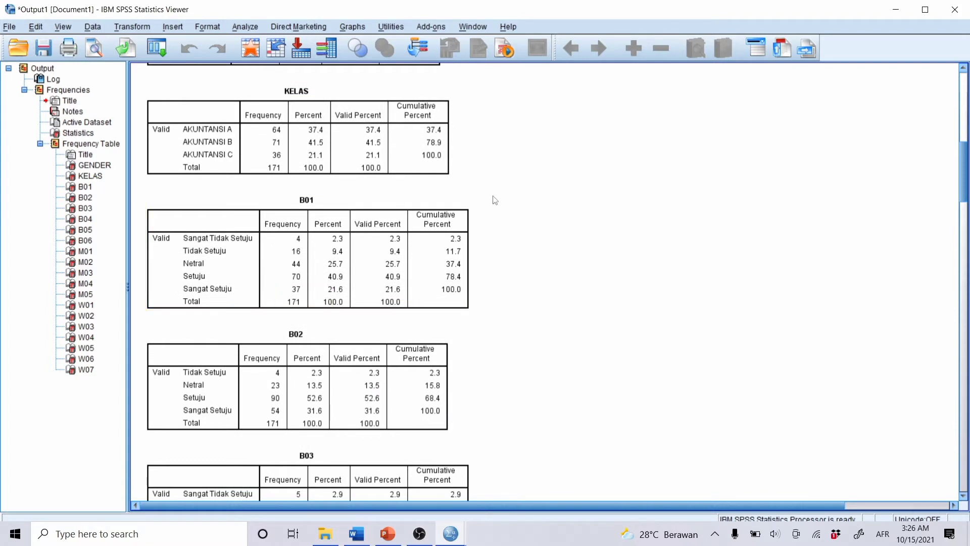
left_click(449, 221)
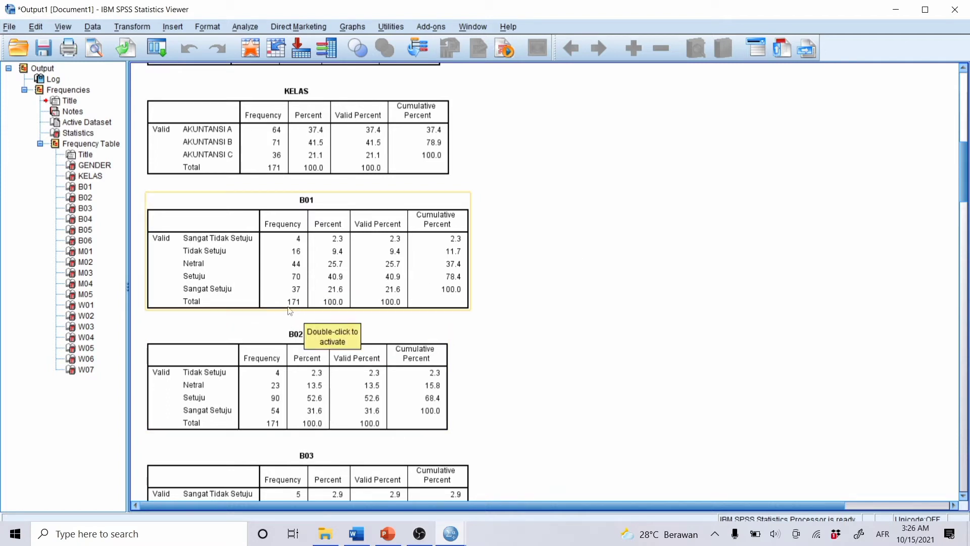
Review the remaining frequency tables from B03 through W07 in the output.
scroll(436, 272, "down", 5)
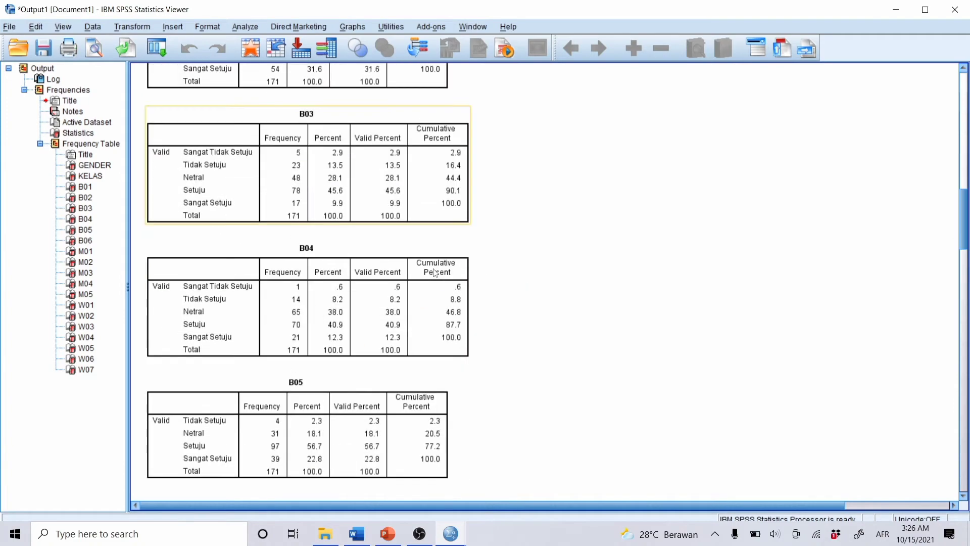
scroll(435, 272, "down", 20)
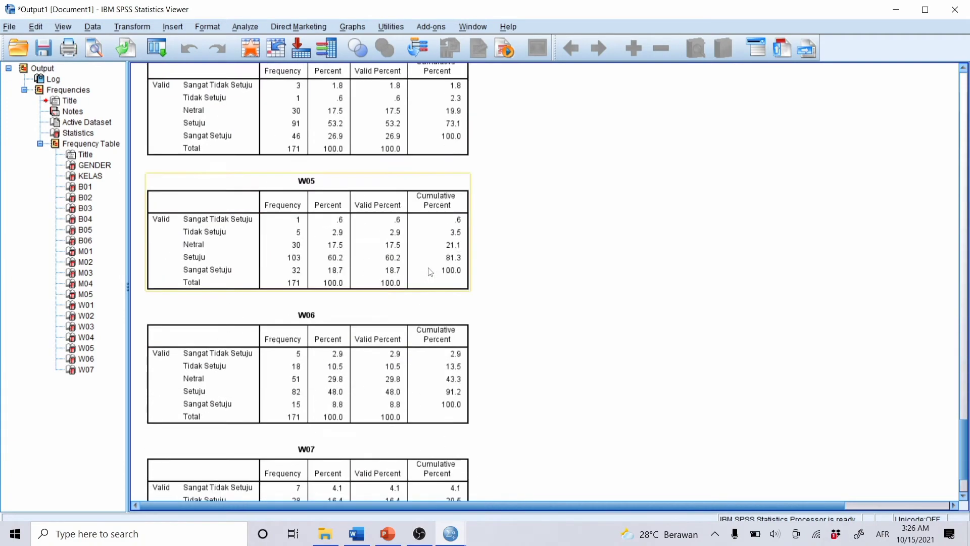
scroll(430, 272, "down", 2)
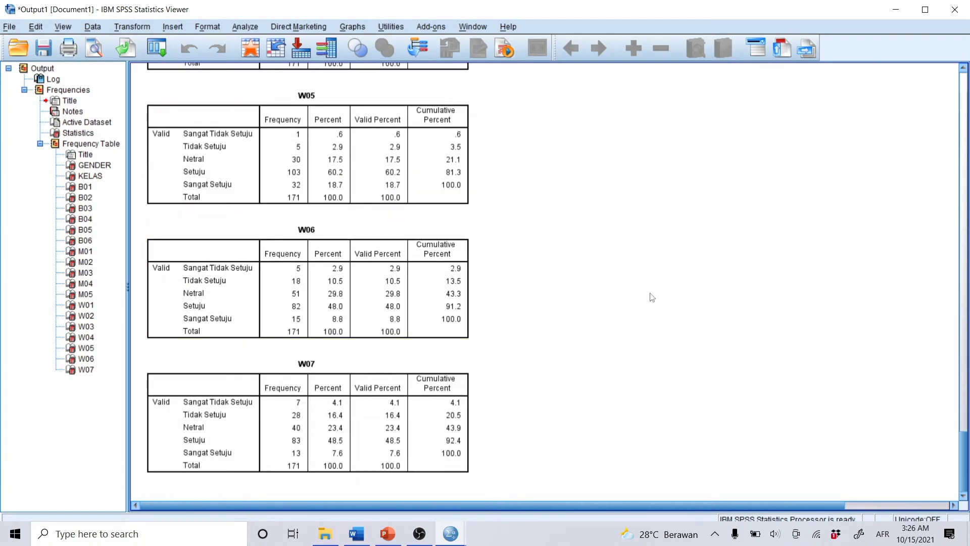
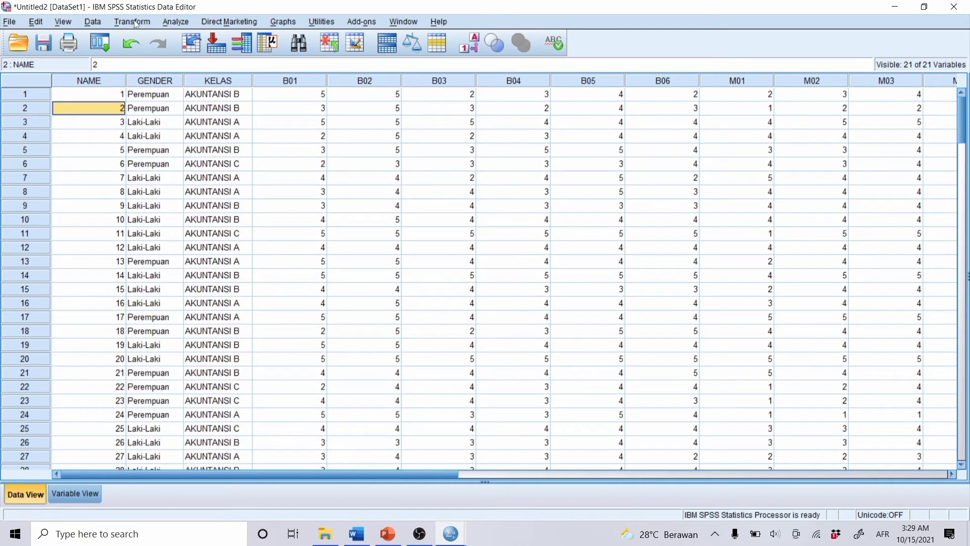
Start computing a new variable with the target name Total_B.
left_click(133, 22)
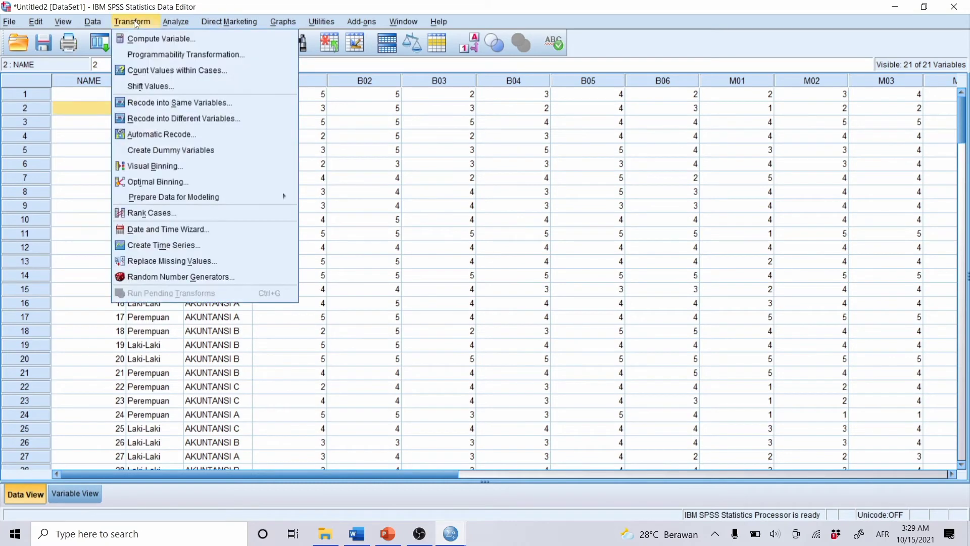
left_click(188, 41)
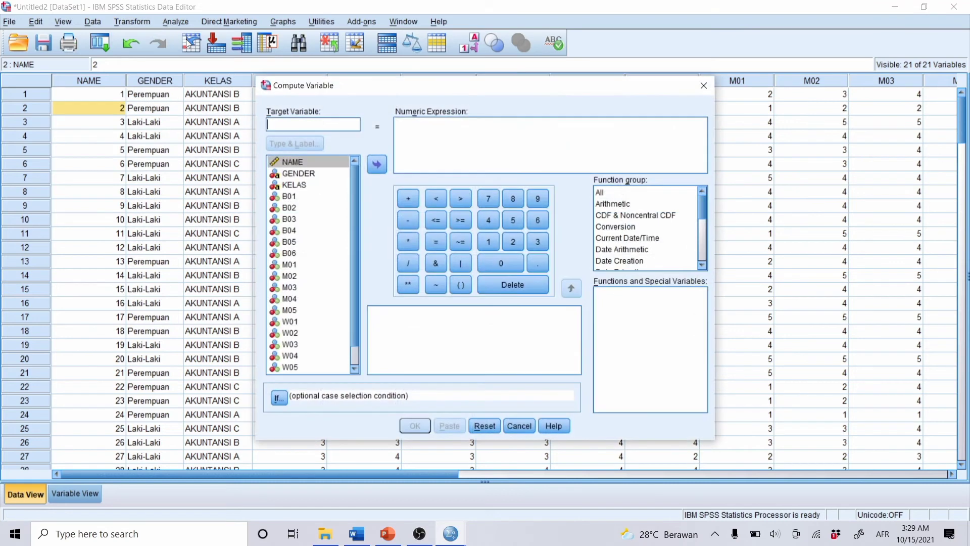
left_click(337, 124)
key("Caps_Lock")
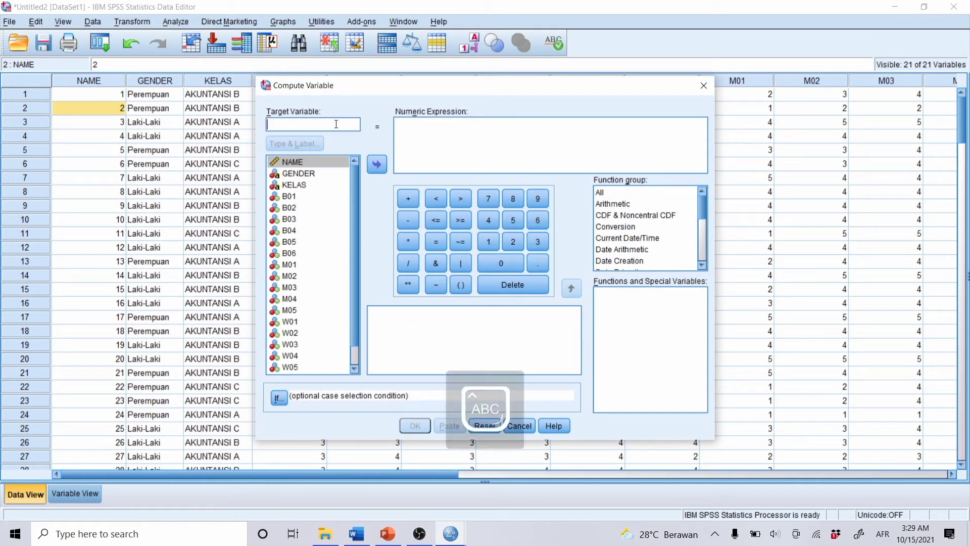
type("T")
key("Caps_Lock")
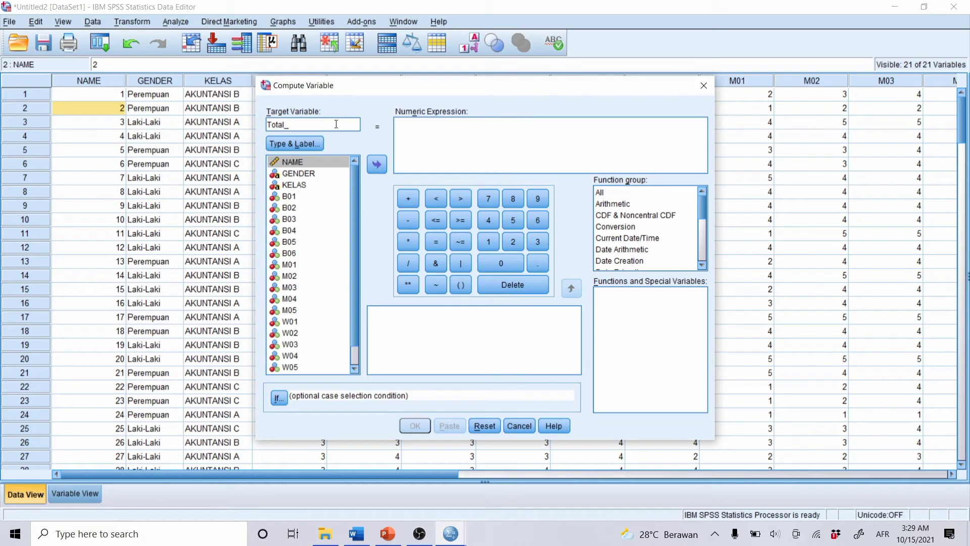
type("otal_")
key("Caps_Lock")
key("Caps_Lock")
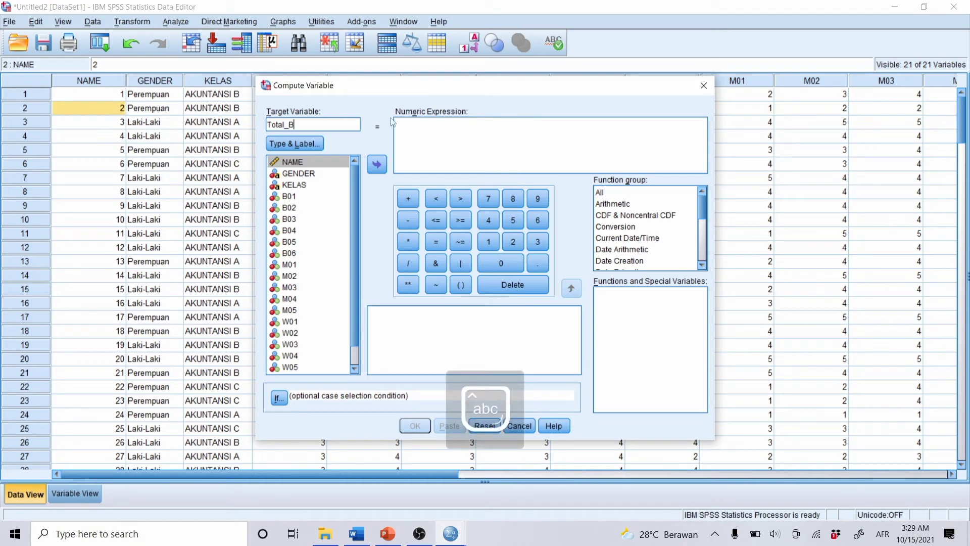
Begin the numeric expression for Total_B with B01 + B02 +.
left_click(329, 195)
left_click(408, 199)
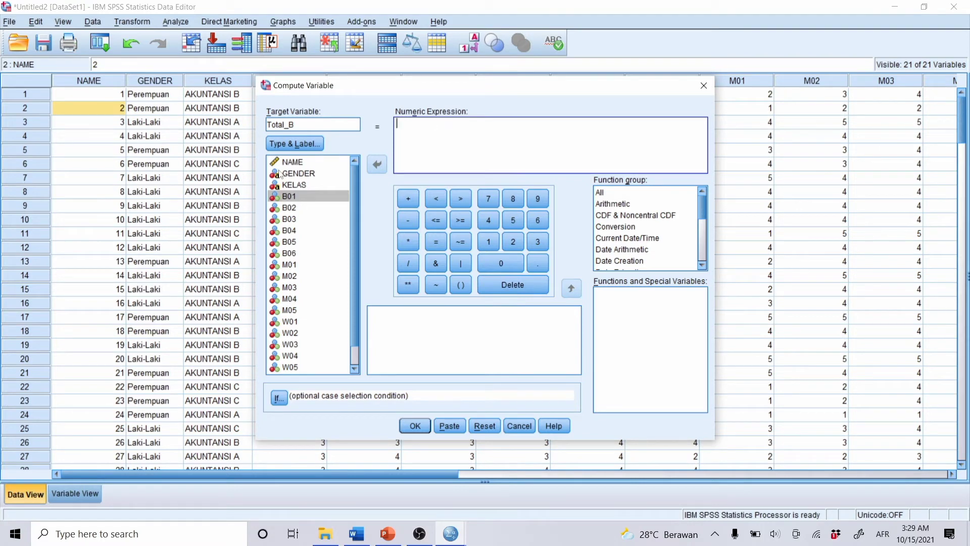
left_click(291, 196)
left_click(376, 165)
left_click(312, 211)
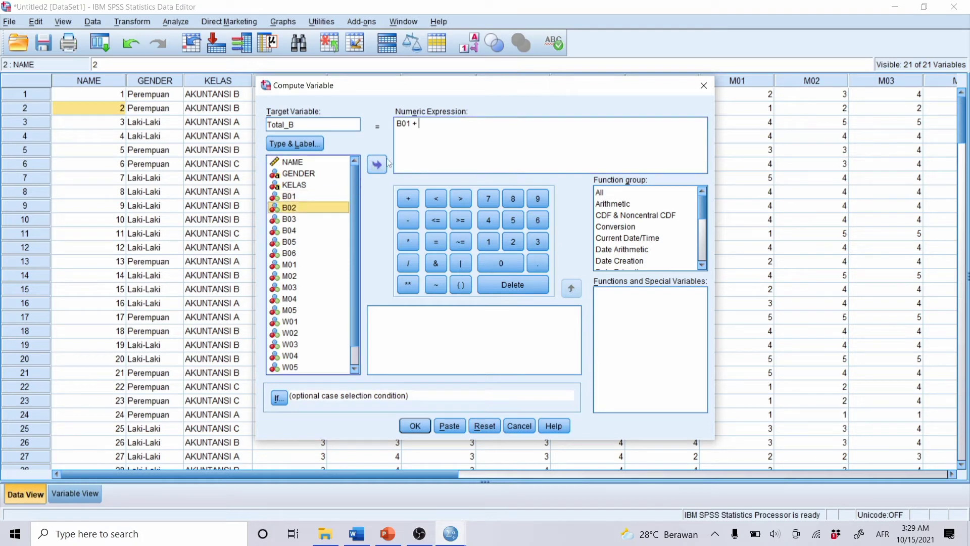
left_click(376, 165)
left_click(408, 199)
Complete the Total_B expression with B03 + B04 + B05 and compute the variable.
left_click(308, 219)
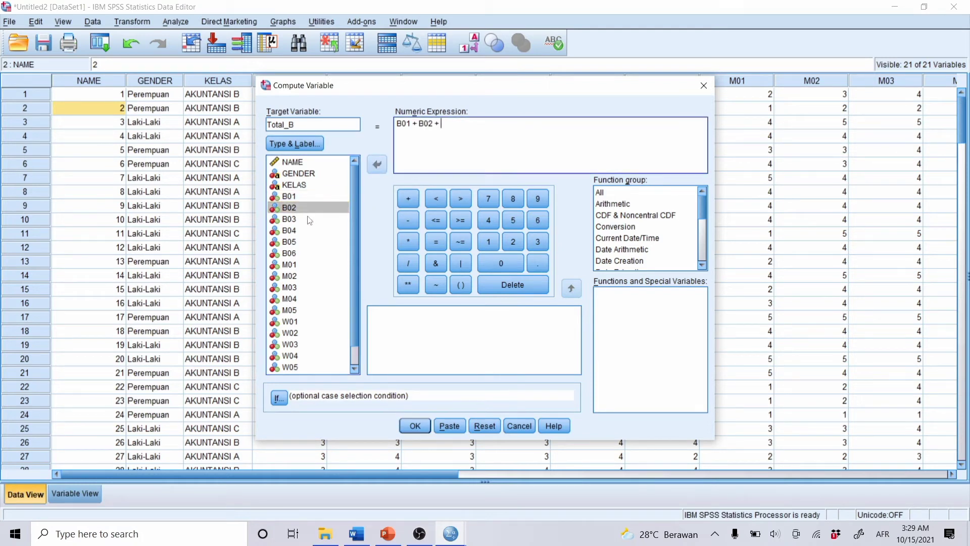
left_click(377, 164)
left_click(408, 198)
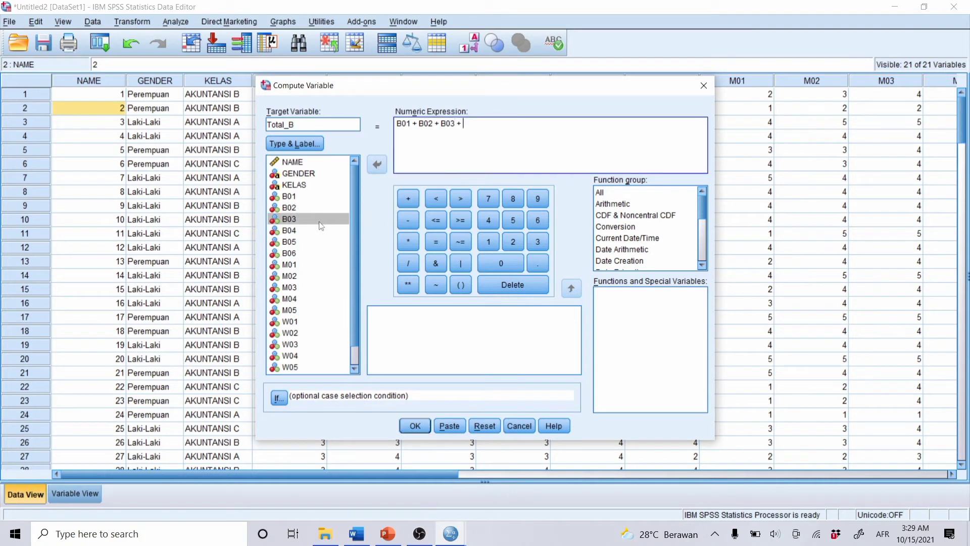
left_click(309, 230)
left_click(380, 167)
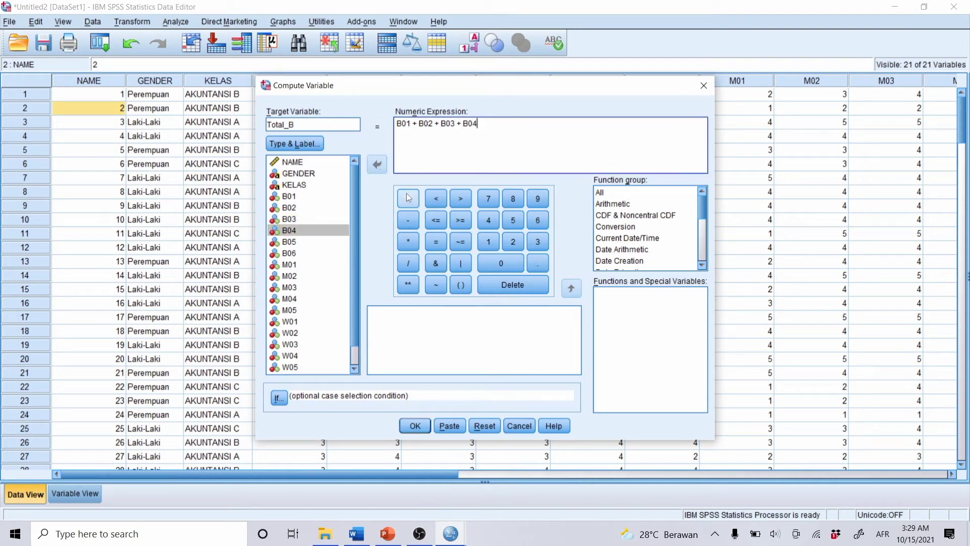
left_click(408, 198)
left_click(309, 241)
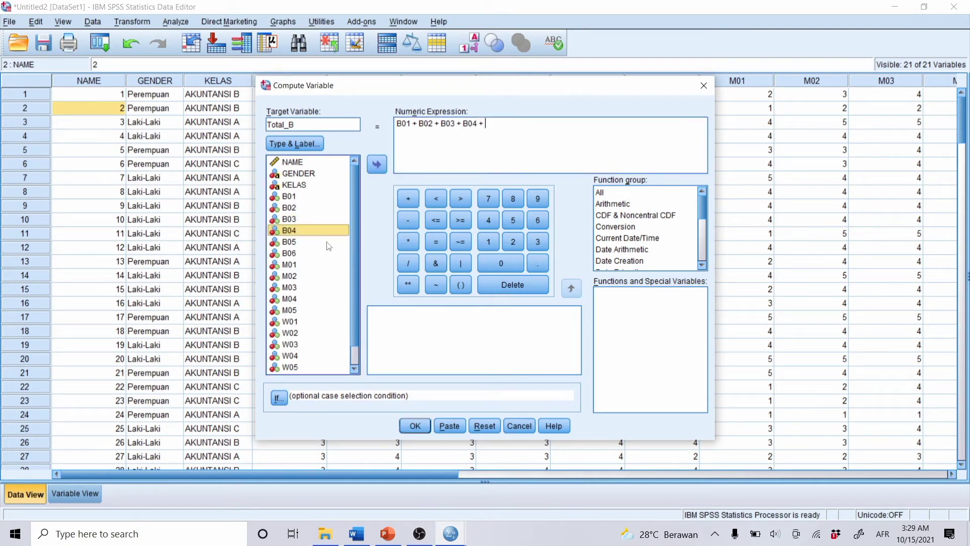
left_click(380, 165)
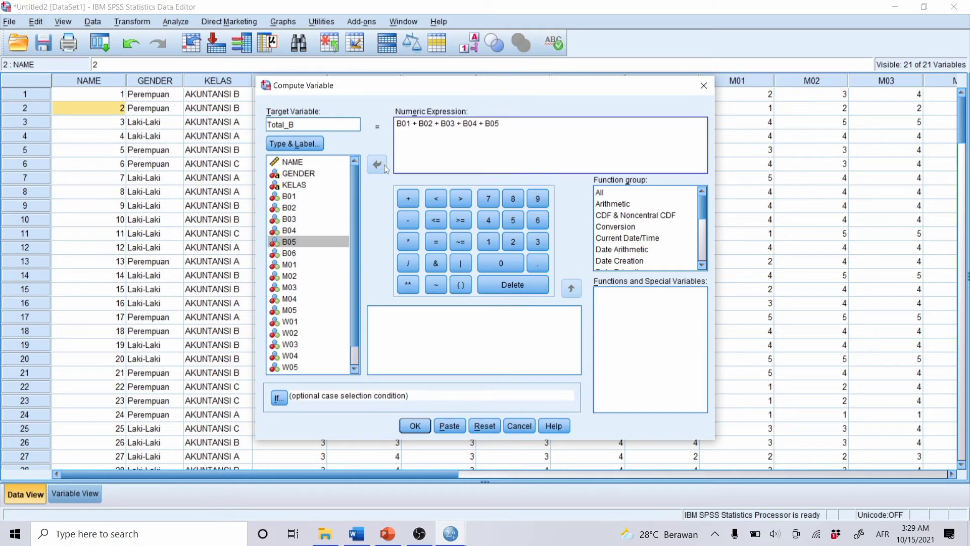
left_click(417, 426)
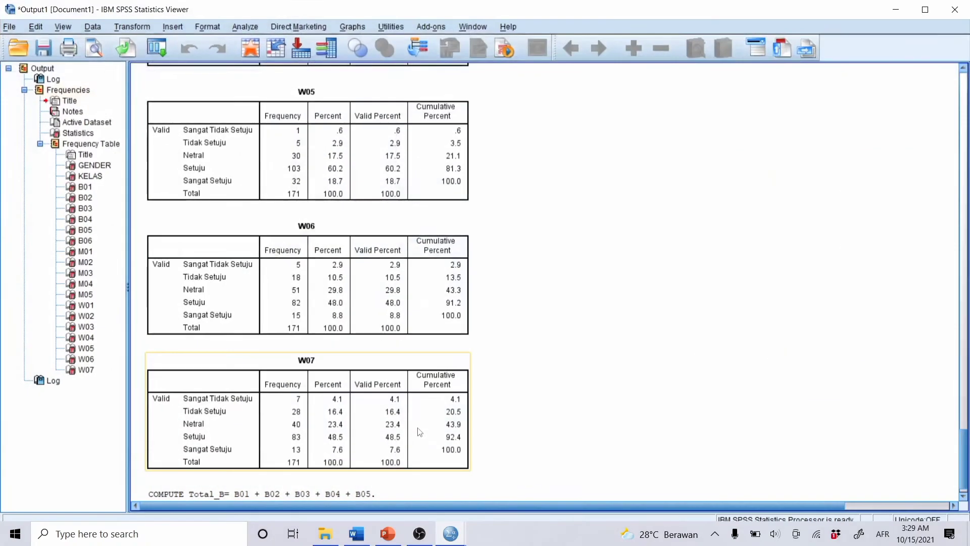
Return to the data editor and check the new Total_B column after W07.
left_click(896, 9)
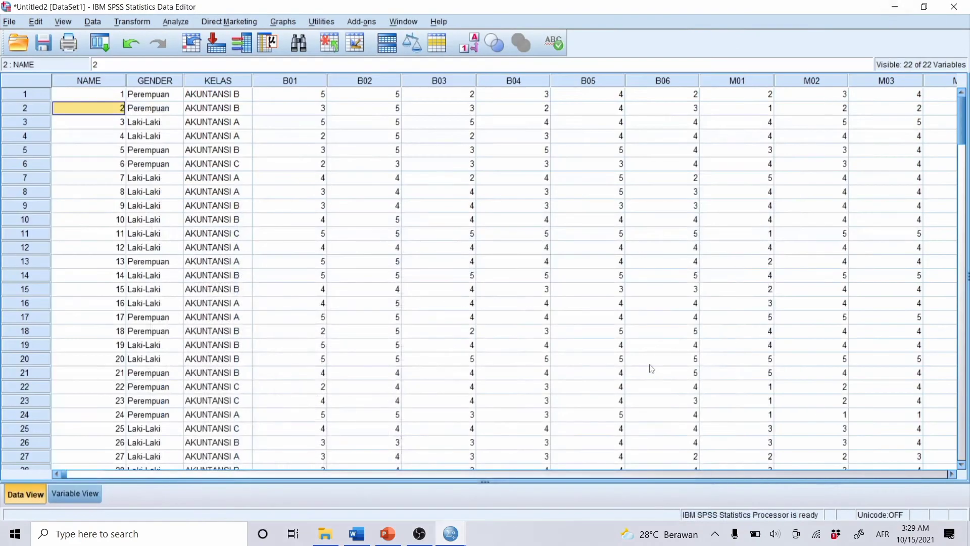
left_click(424, 477)
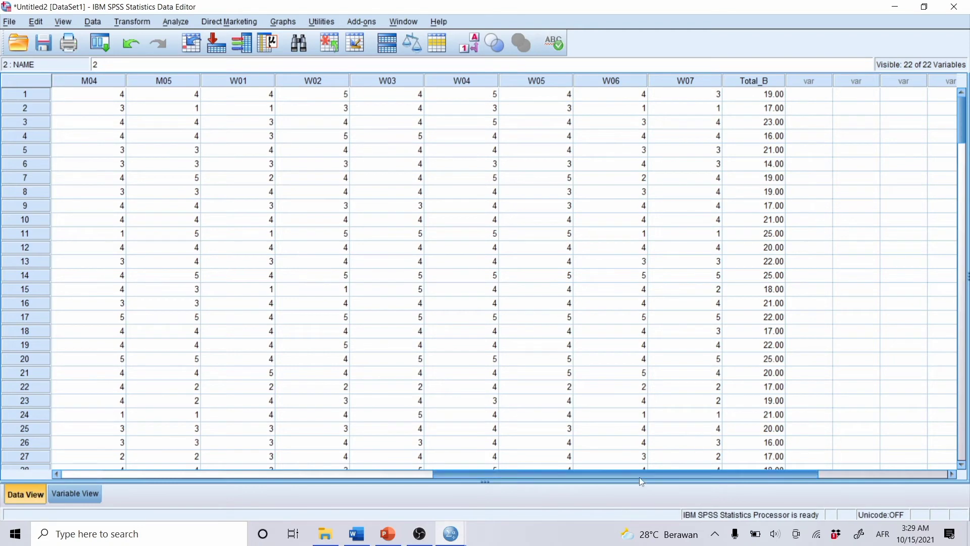
left_click_drag(640, 482, 256, 470)
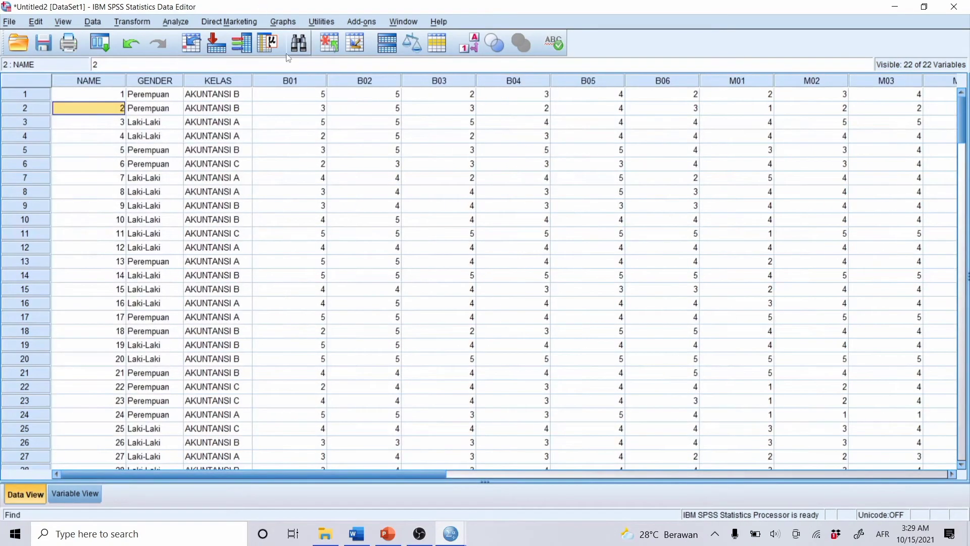
Start another computed variable with the target name Total_M and clear the previous numeric expression.
left_click(146, 23)
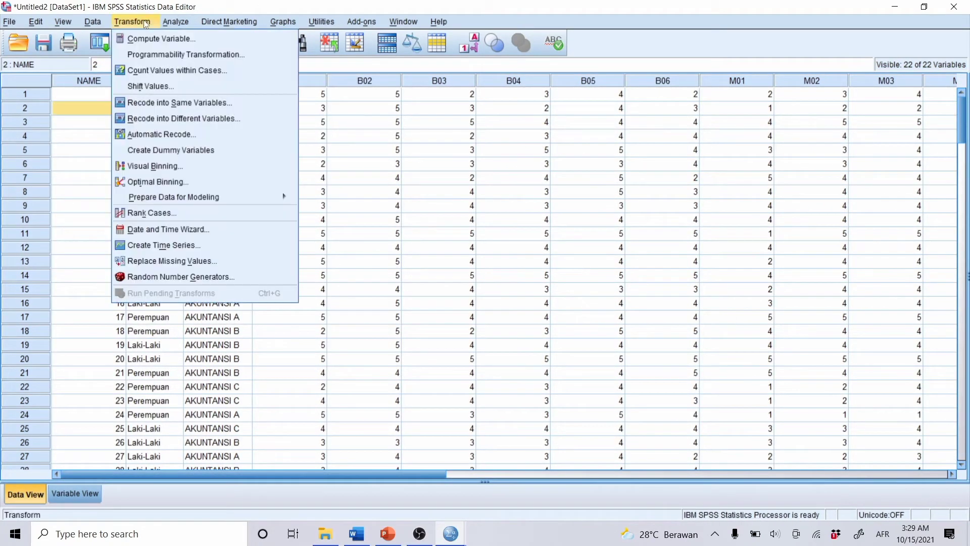
left_click(154, 39)
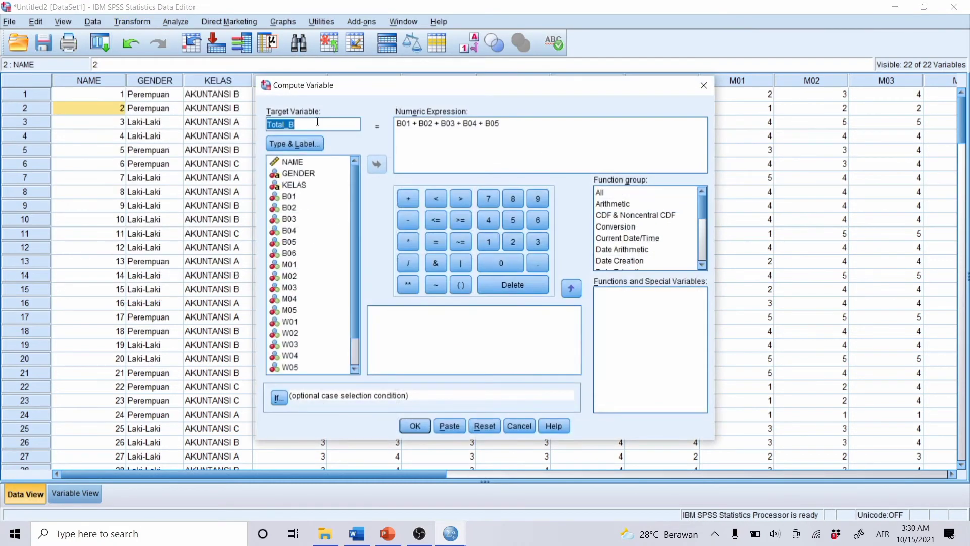
left_click(312, 122)
key("Caps_Lock")
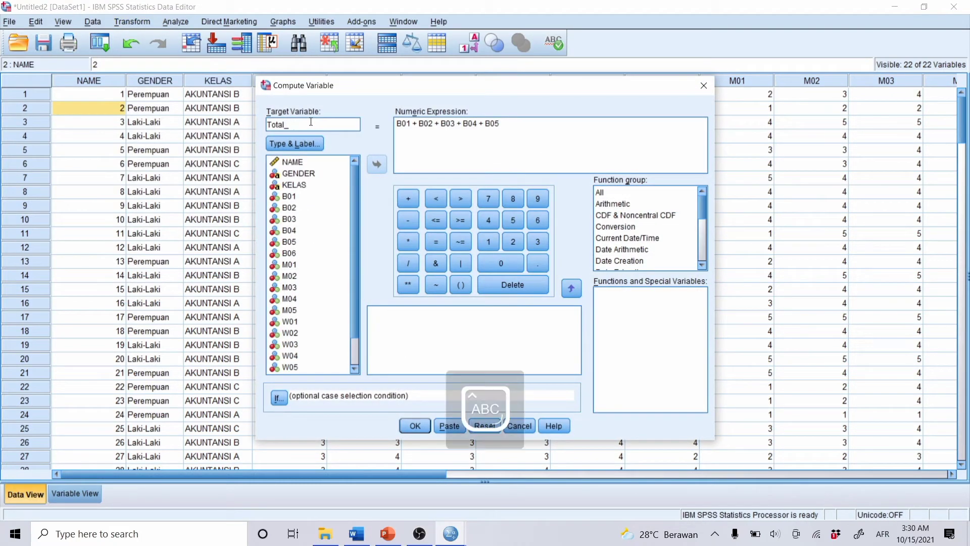
type("M")
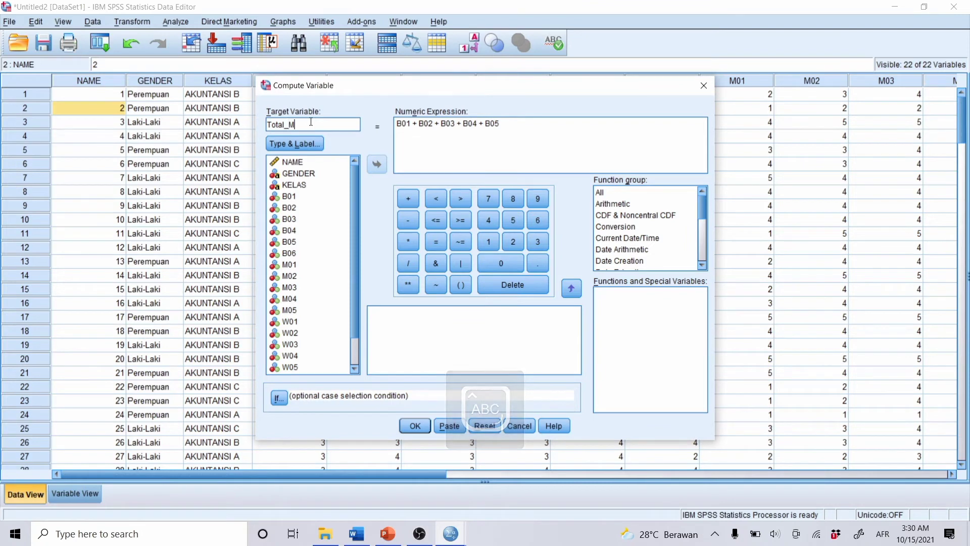
key("Caps_Lock")
left_click_drag(401, 124, 505, 124)
key("Delete")
Begin the numeric expression for Total_M with M01 + M02 +.
scroll(173, 212, "down", 2)
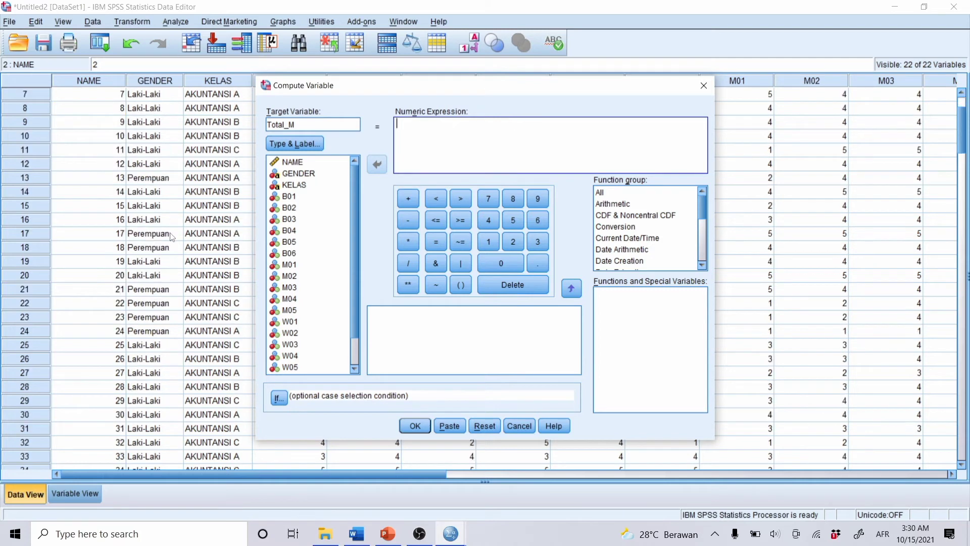
scroll(303, 228, "down", 1)
left_click(289, 232)
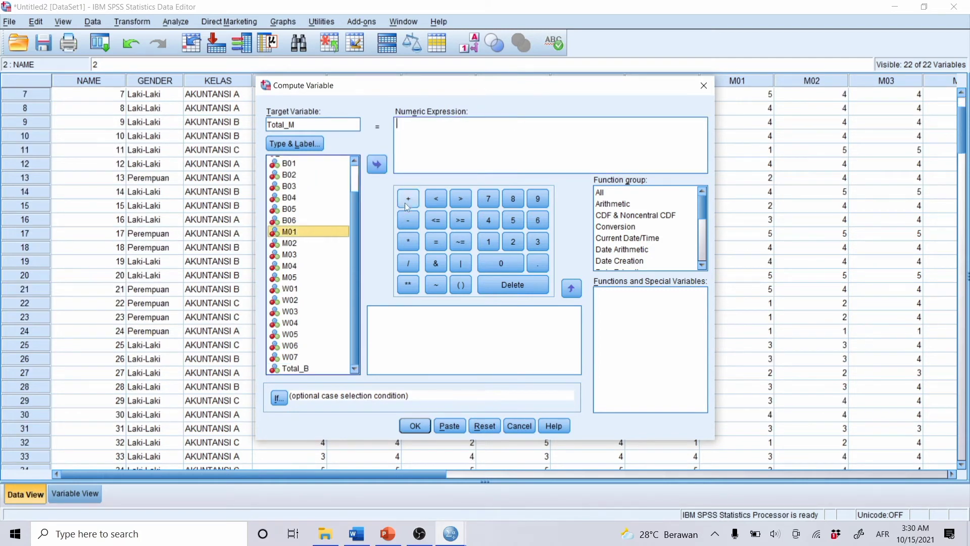
left_click(408, 198)
left_click_drag(312, 232, 412, 134)
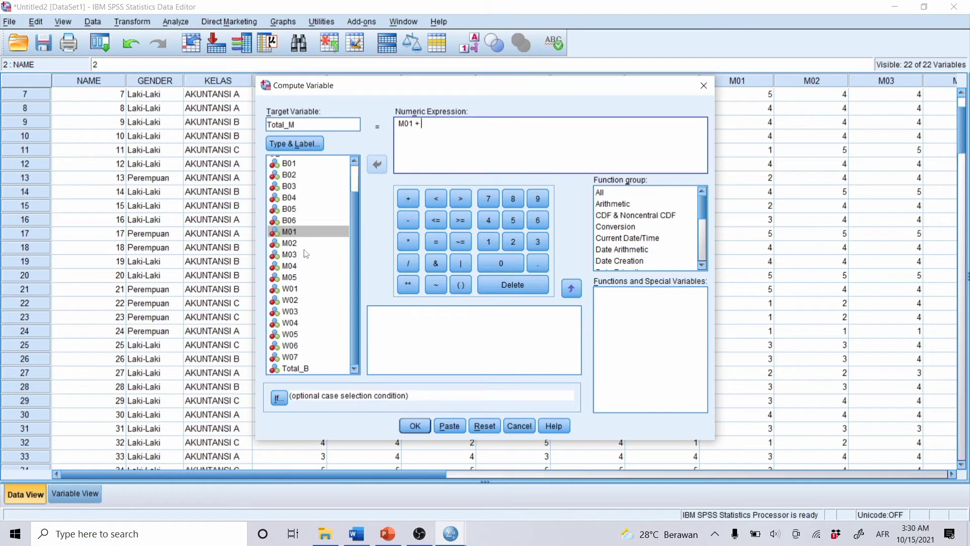
left_click(306, 245)
left_click(377, 164)
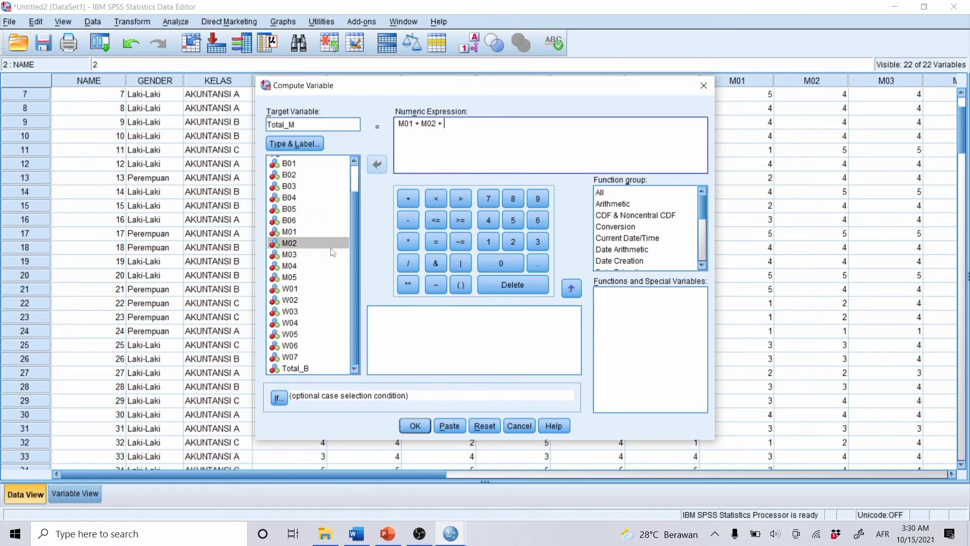
Complete the Total_M expression with M03 + M04 + M05 and compute the variable.
left_click(326, 255)
left_click(377, 164)
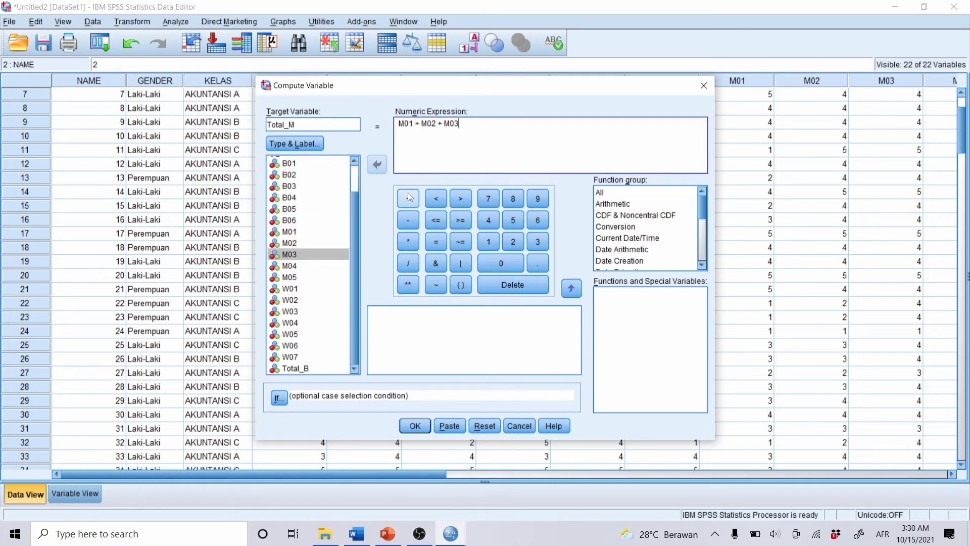
left_click(409, 198)
left_click(323, 266)
left_click(377, 164)
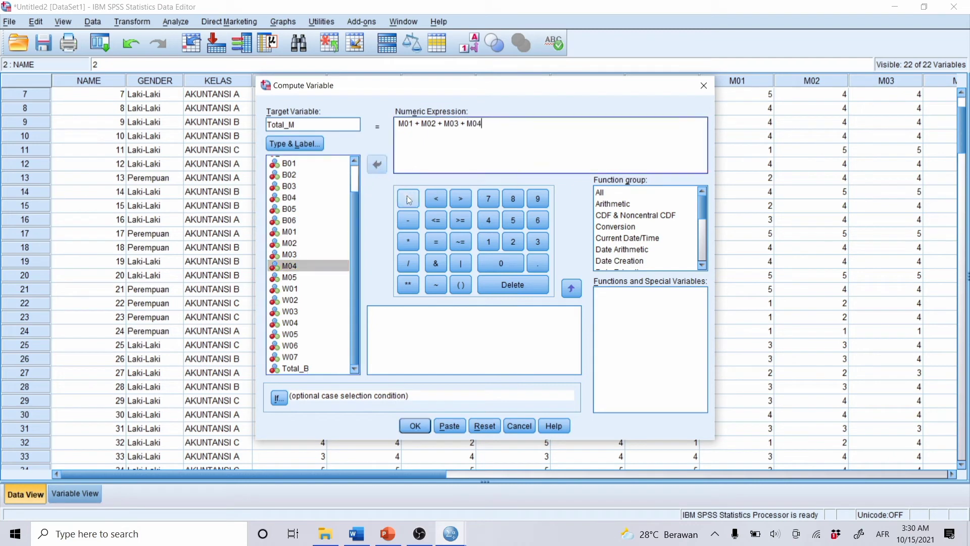
left_click(408, 198)
left_click(326, 273)
left_click(377, 166)
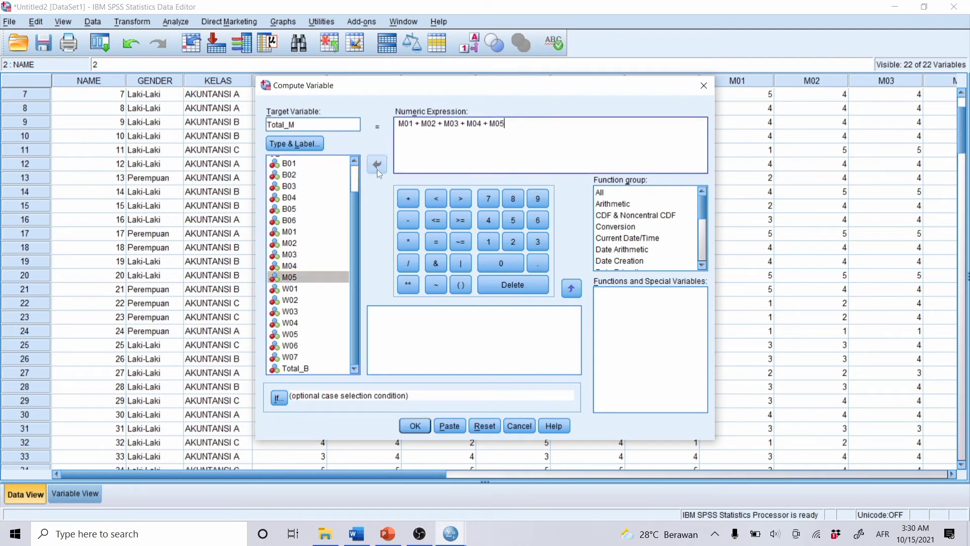
left_click(415, 426)
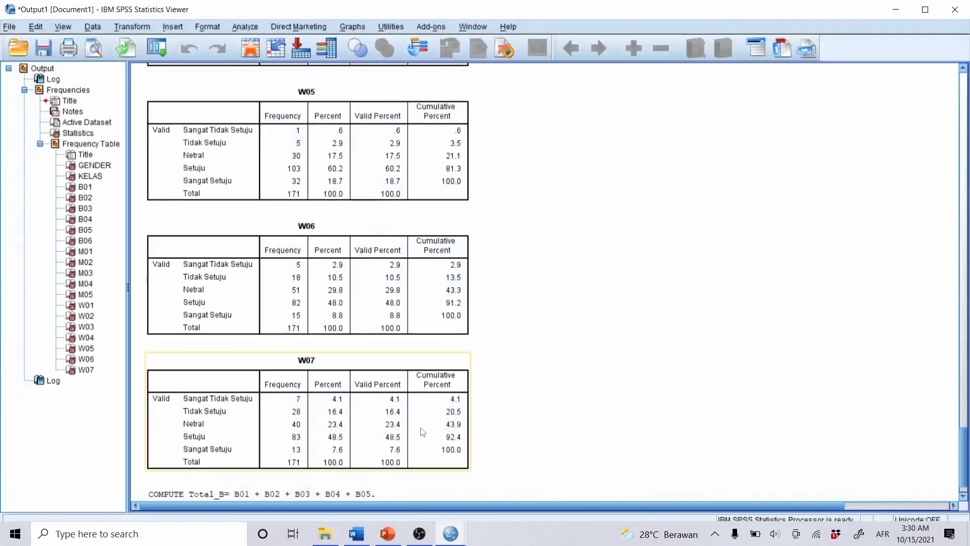
Return to the data editor and start another computed variable with the target name Total_W.
left_click(895, 11)
left_click(132, 21)
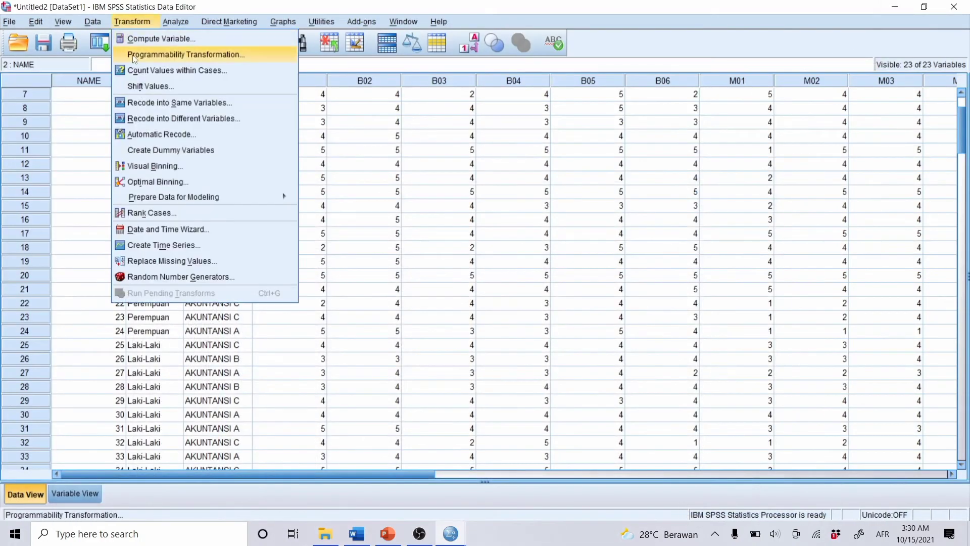
left_click(174, 37)
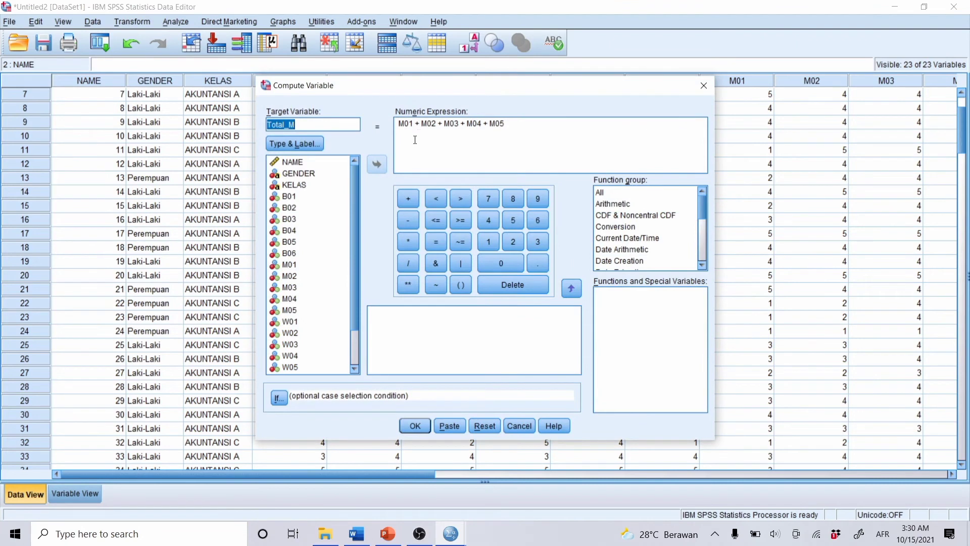
left_click(321, 127)
key("Caps_Lock")
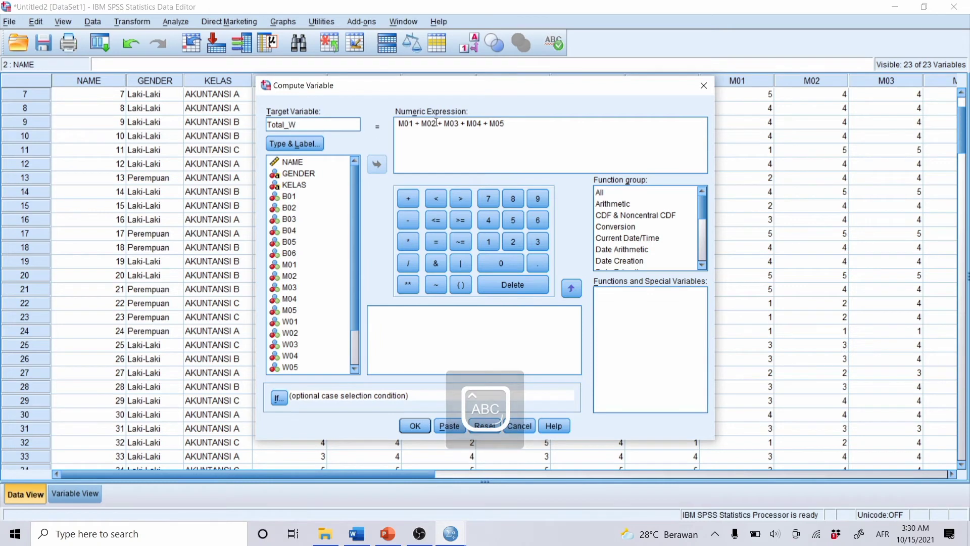
Clear the previous numeric expression and begin the Total_W expression with W01 +.
left_click_drag(506, 123, 377, 129)
key("BackSpace")
key("Caps_Lock")
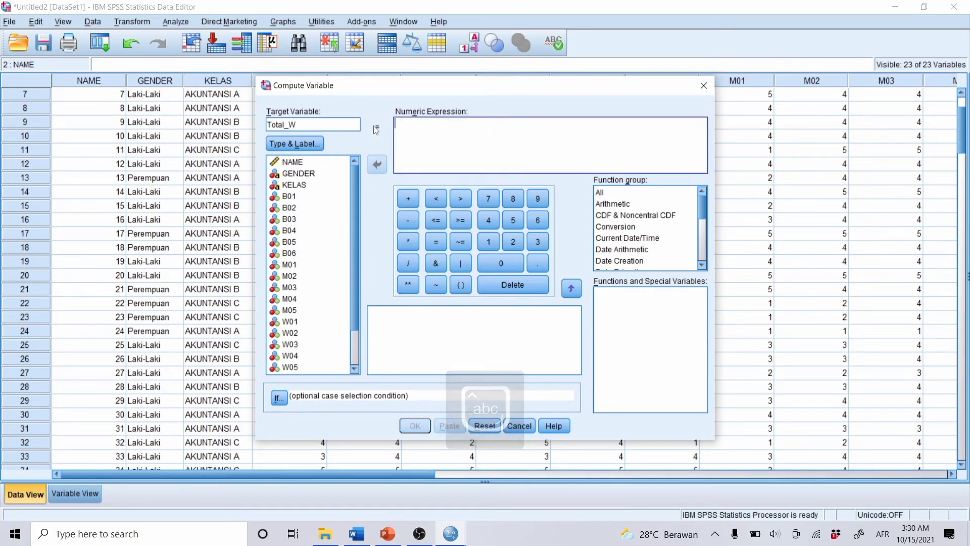
scroll(303, 273, "down", 2)
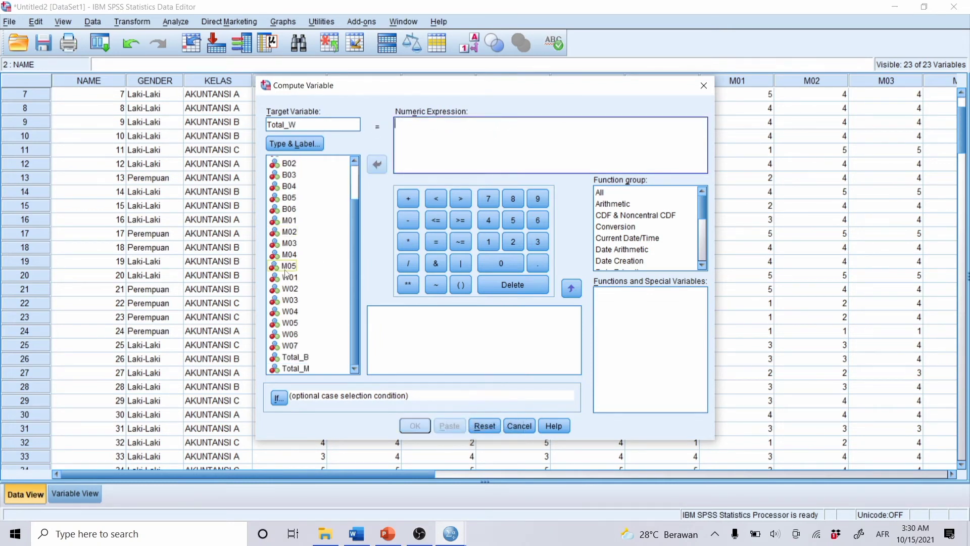
left_click(289, 277)
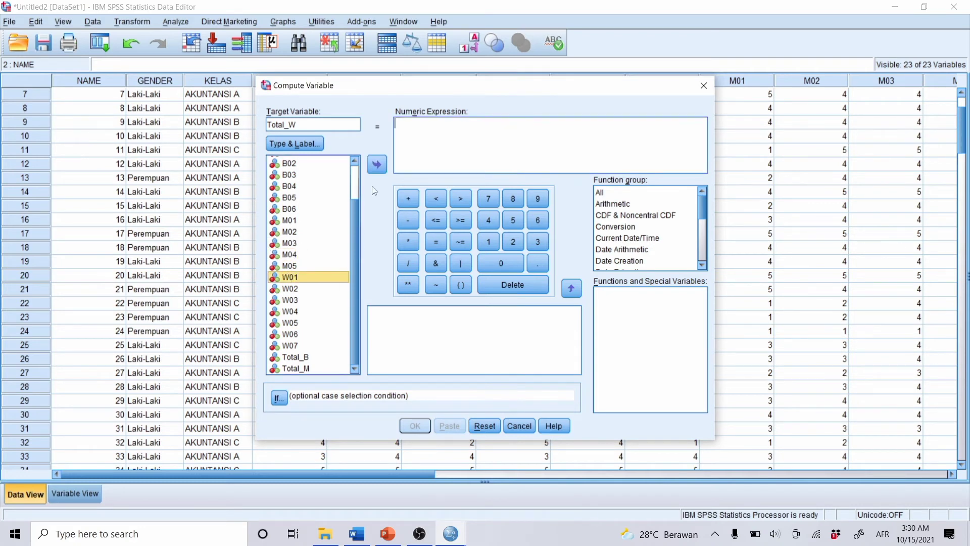
left_click(377, 164)
left_click(408, 198)
Continue the Total_W expression with W02 + W03 +.
left_click(303, 300)
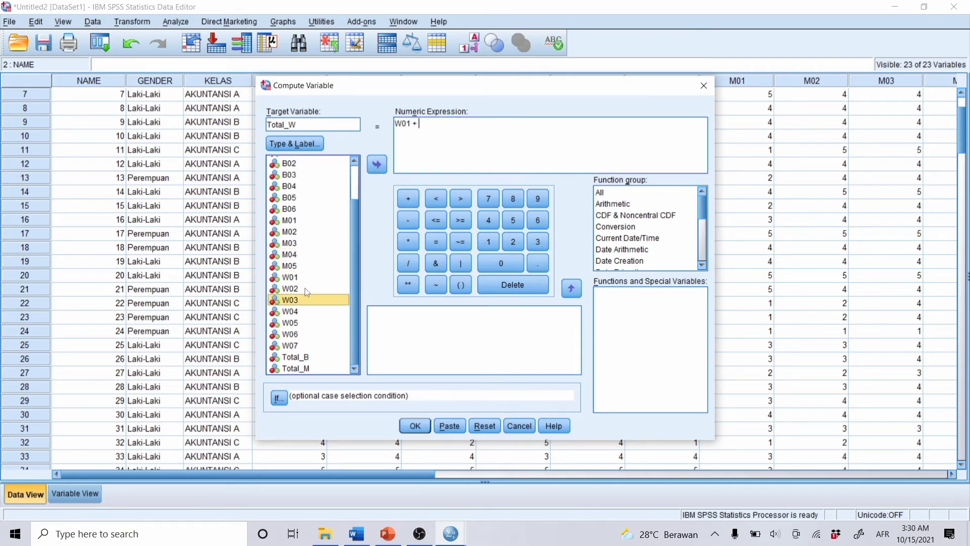
left_click(307, 292)
left_click(376, 164)
left_click(408, 198)
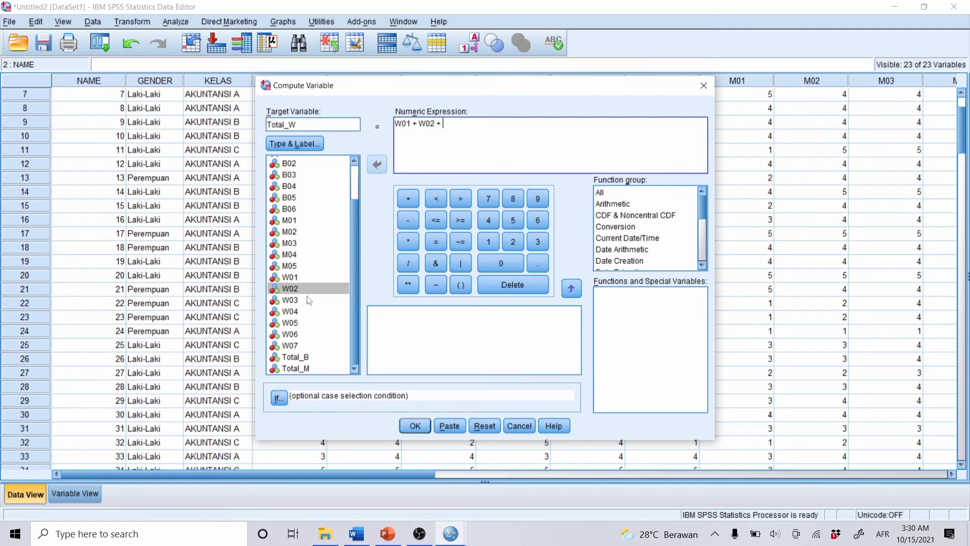
left_click(309, 300)
left_click(378, 165)
left_click(408, 198)
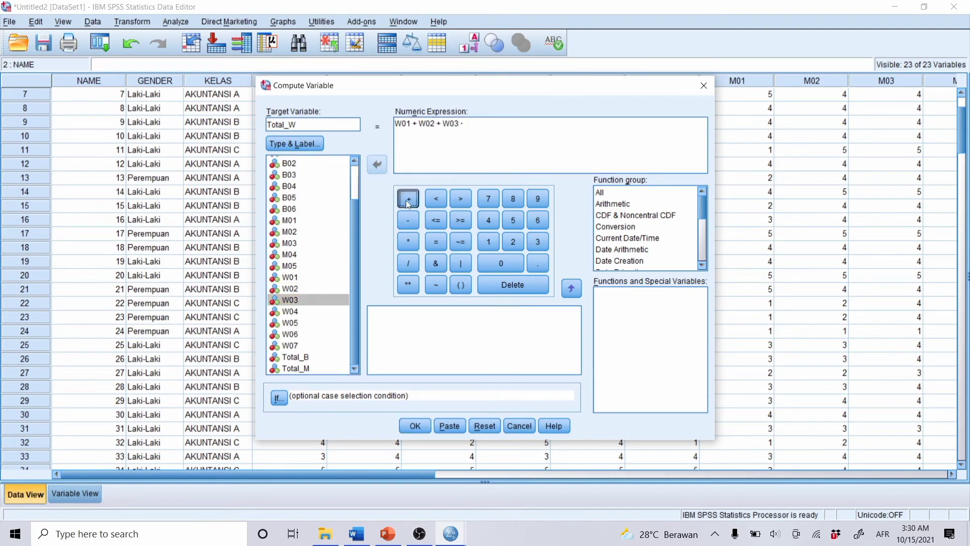
Extend the Total_W expression with W04 + W05 +.
left_click(320, 310)
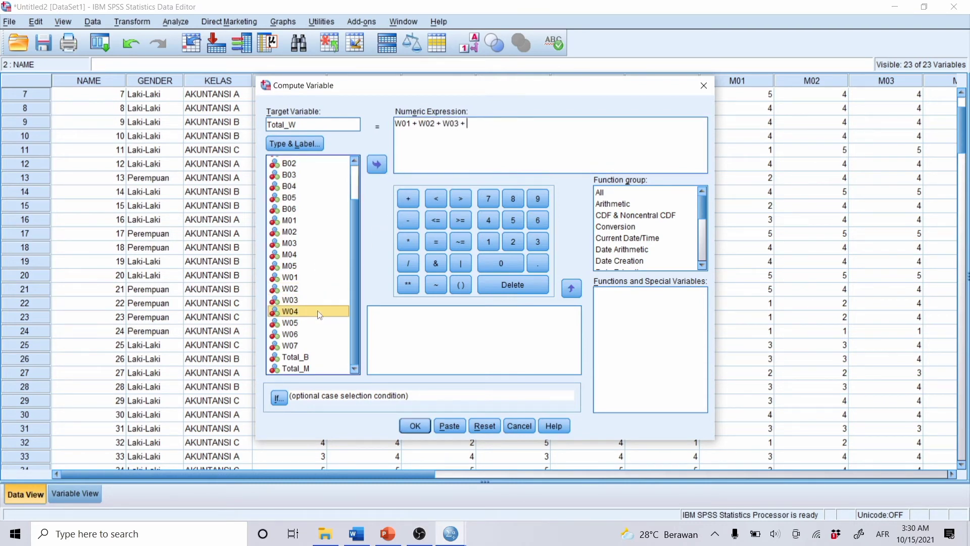
left_click(374, 168)
left_click(408, 199)
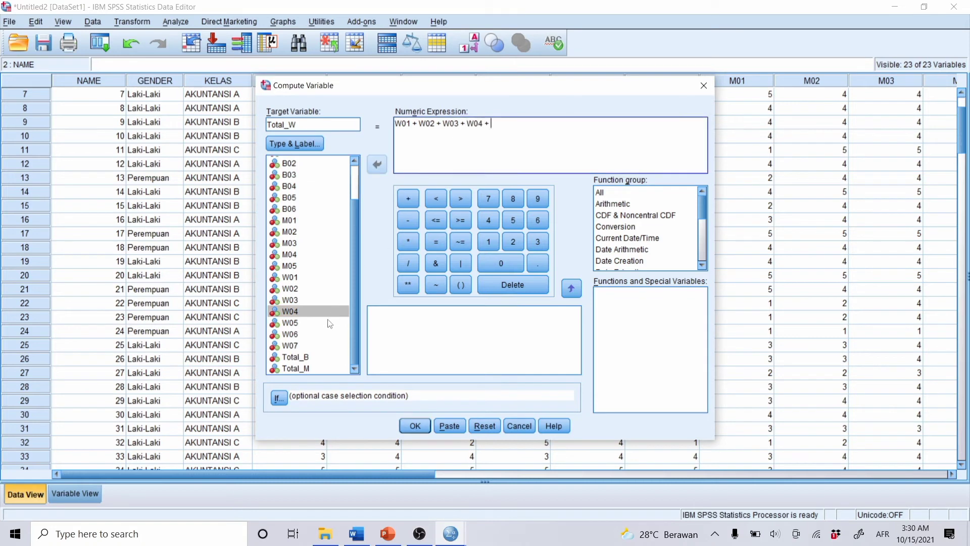
left_click(317, 324)
left_click(377, 165)
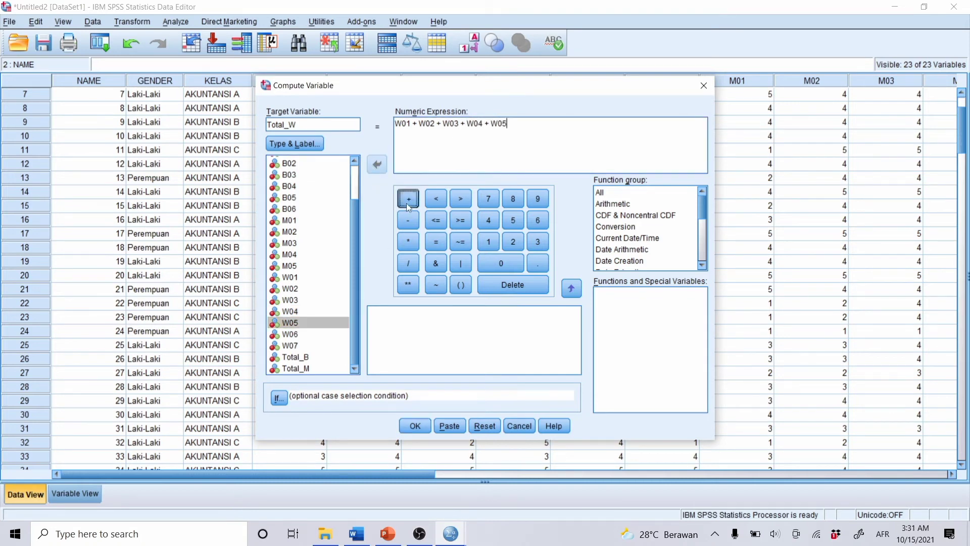
left_click(408, 198)
Complete the Total_W expression with W06 + W07, compute the variable and check the total columns in the data.
left_click(318, 332)
left_click(377, 164)
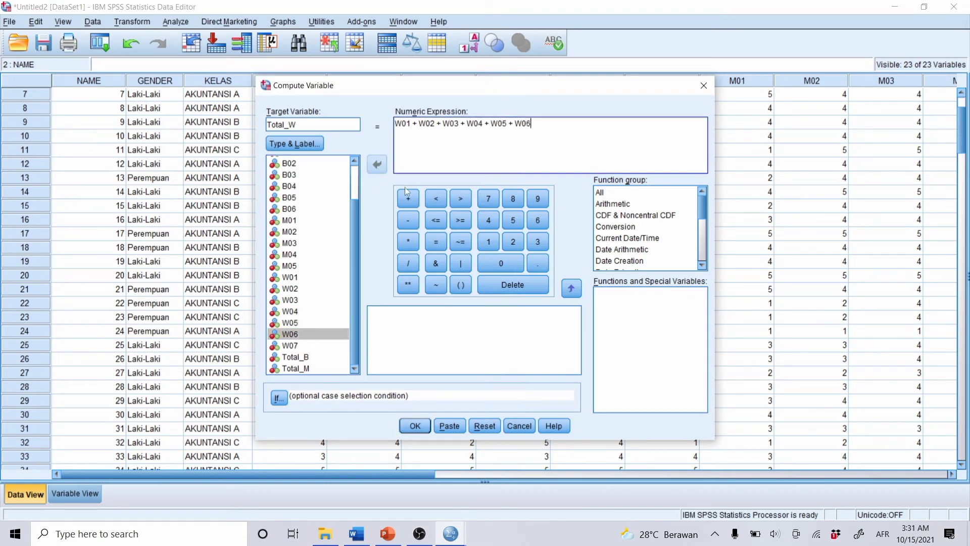
left_click(408, 198)
left_click(318, 345)
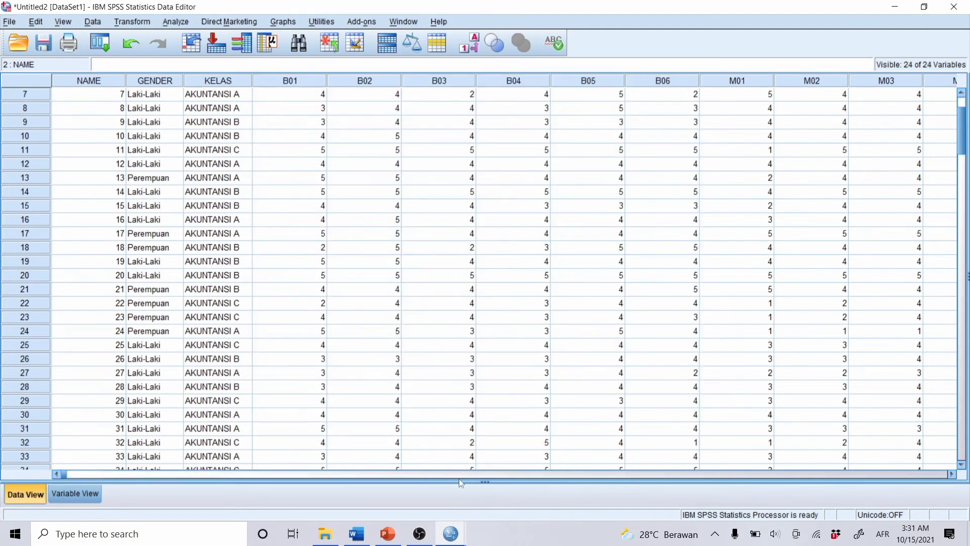
left_click(451, 477)
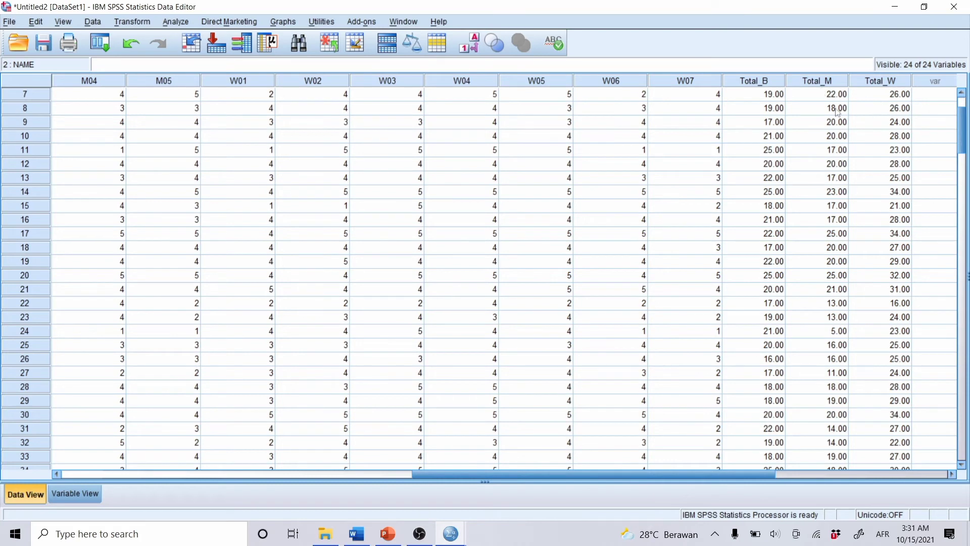
Set the number of decimals to 0 for the variables Total_B, Total_M and Total_W.
left_click(64, 493)
left_click(233, 373)
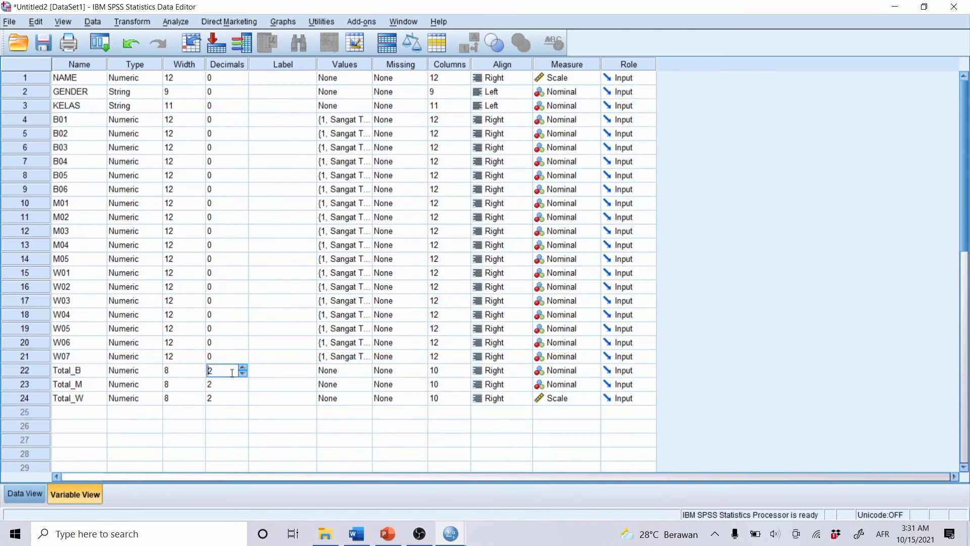
left_click(243, 374)
left_click(243, 374)
left_click(236, 386)
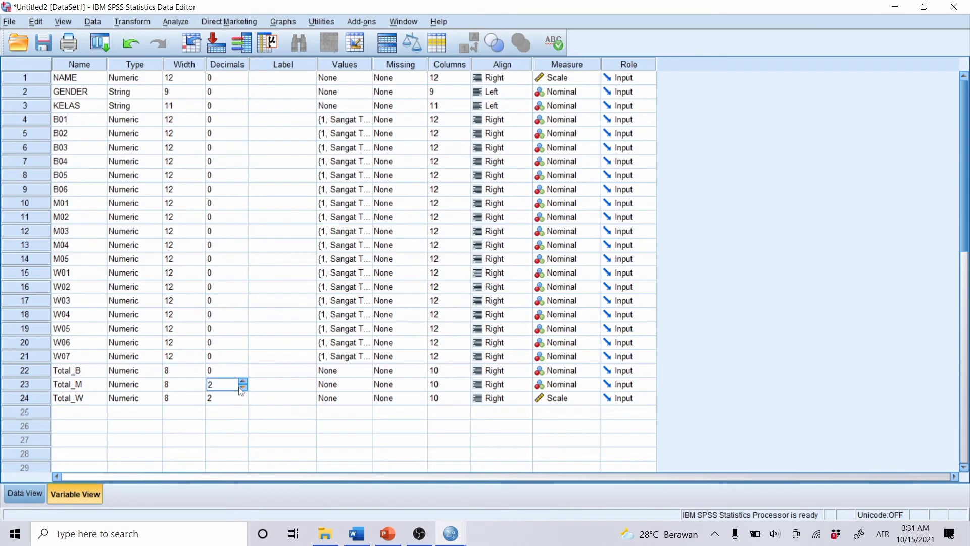
left_click(243, 388)
left_click(243, 388)
left_click(238, 399)
left_click(243, 402)
Start a scale Reliability Analysis and add B01 as its first item.
left_click(174, 22)
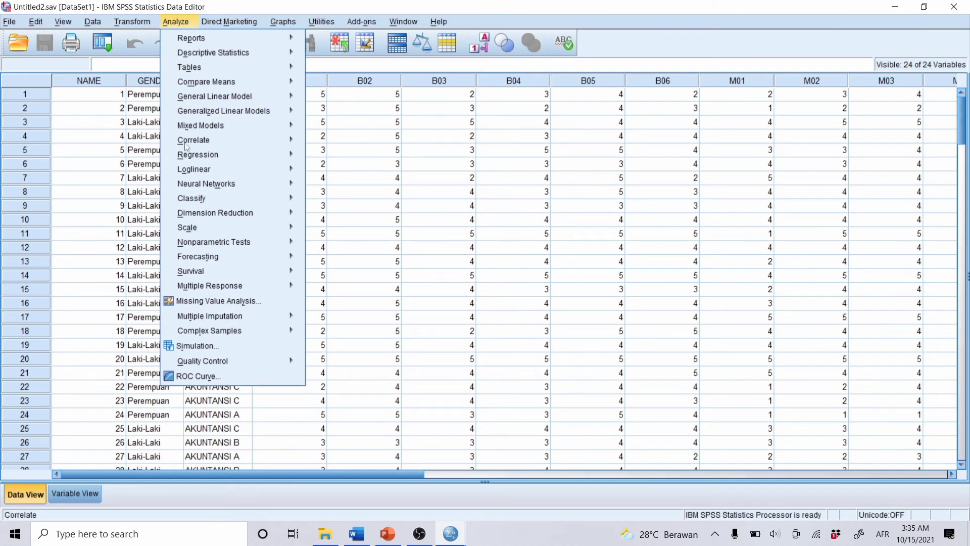
mouse_move(199, 229)
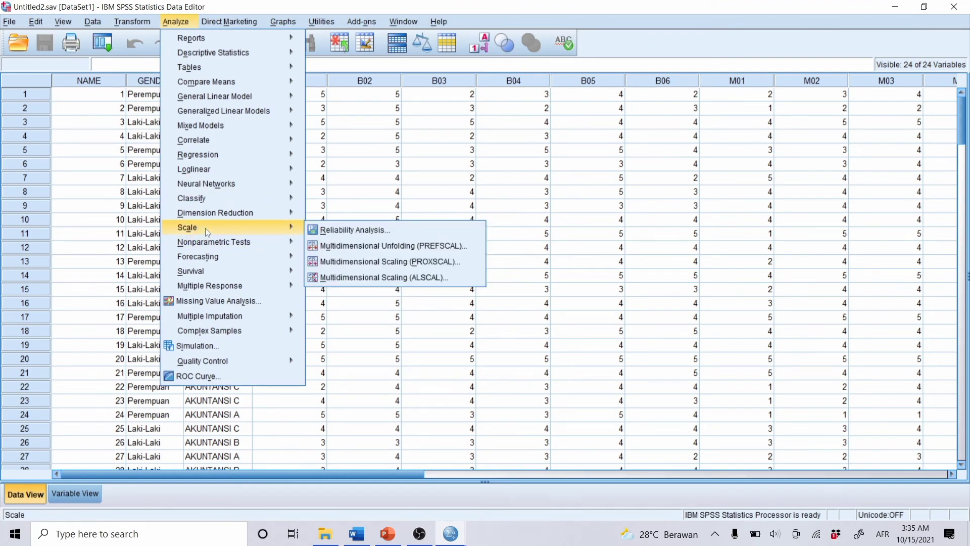
left_click(370, 235)
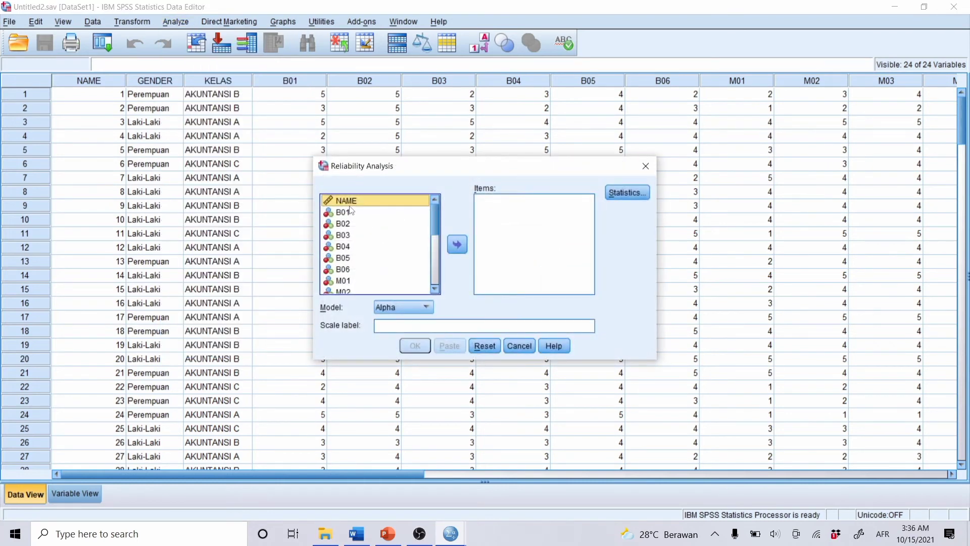
left_click(352, 212)
left_click(457, 245)
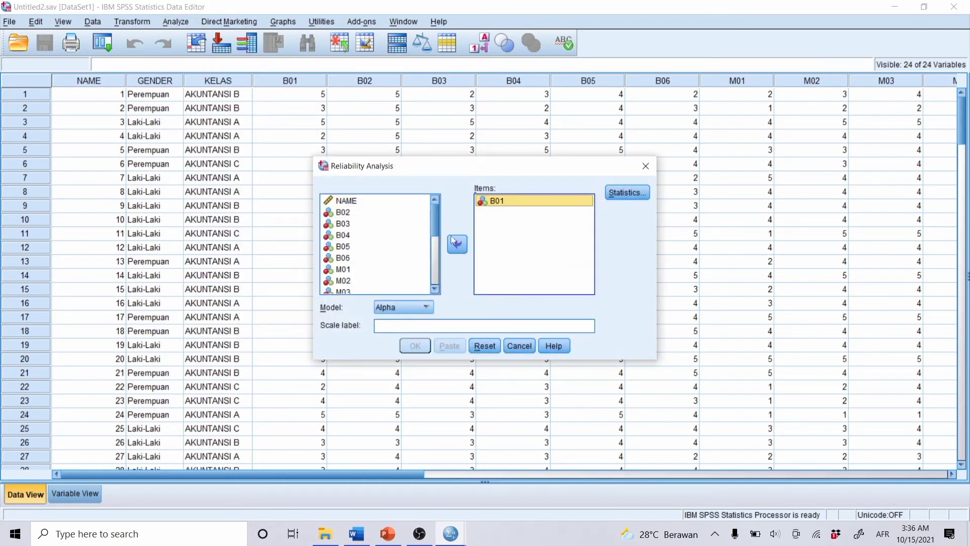
Add B02, B03, B04, B05 and B06 to the items of the reliability analysis.
left_click(356, 213)
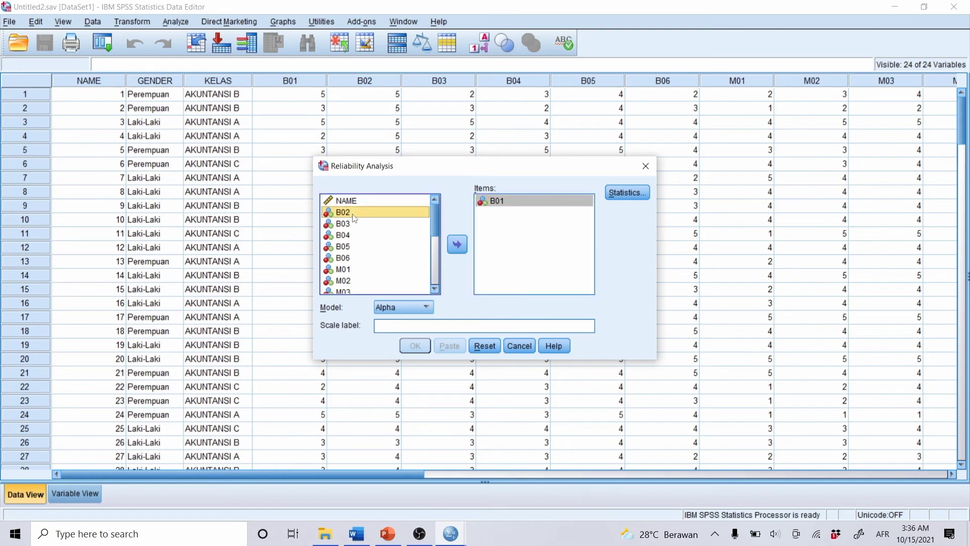
left_click(347, 223, "ctrl")
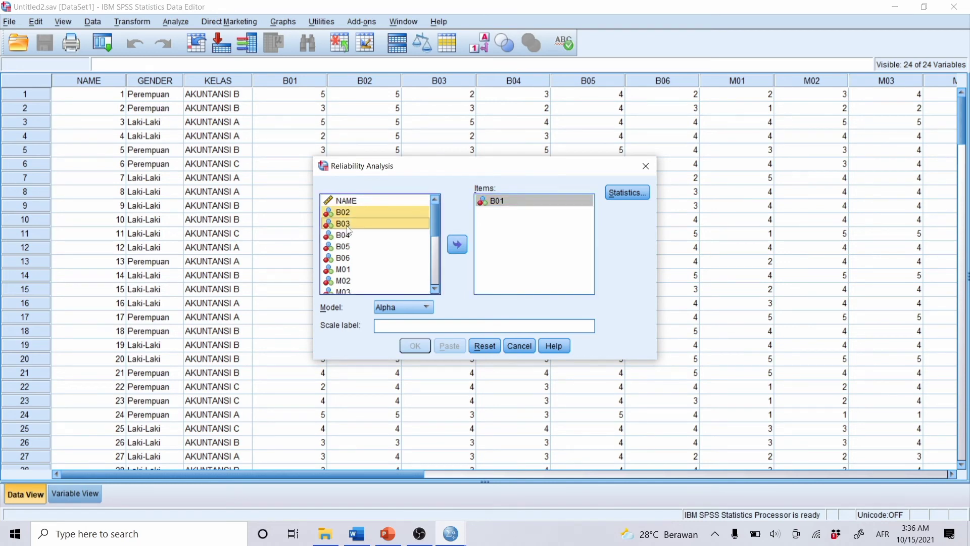
left_click(347, 226, "ctrl")
left_click(348, 224, "ctrl")
left_click(350, 235, "ctrl")
left_click(349, 247, "ctrl")
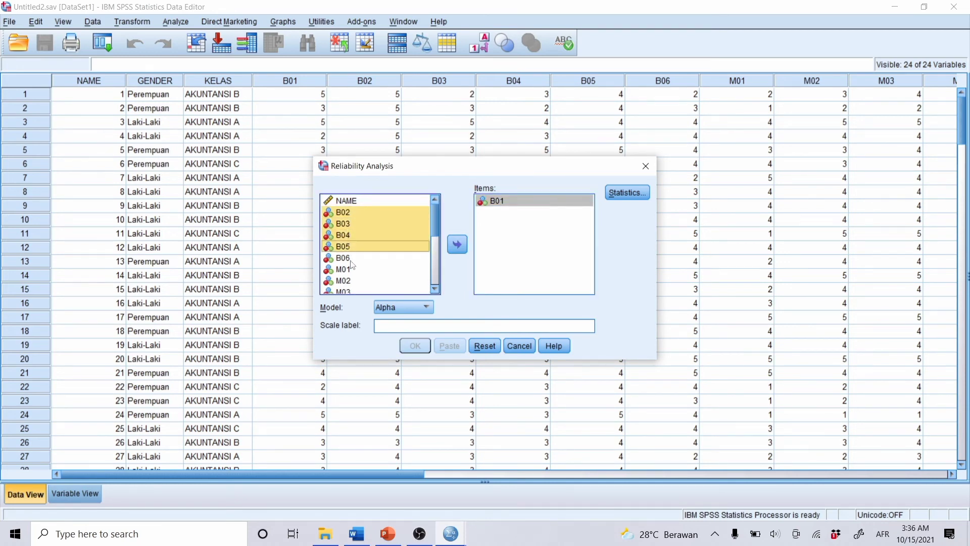
left_click(350, 258, "ctrl")
left_click_drag(356, 245, 513, 226)
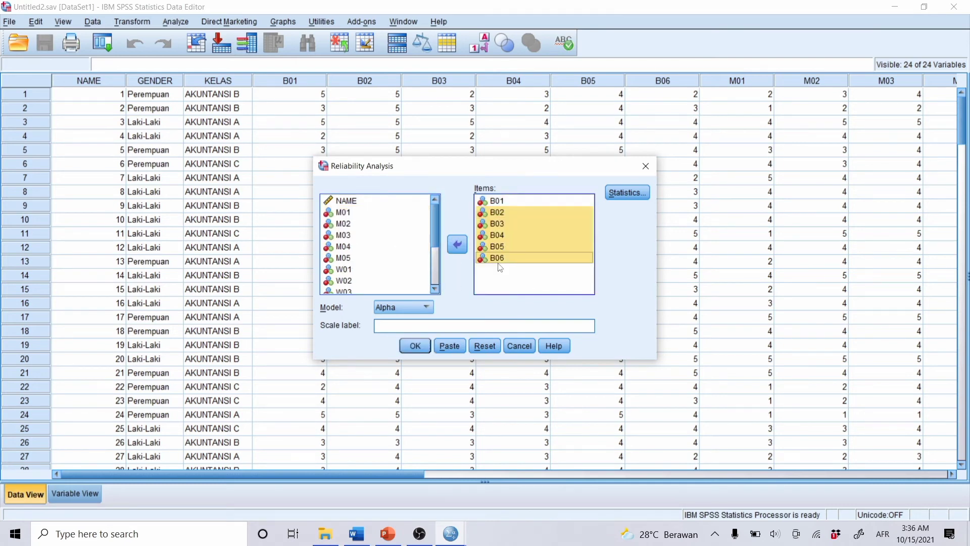
Include the Scale if item deleted descriptives and run the reliability analysis with the Alpha model.
left_click(630, 195)
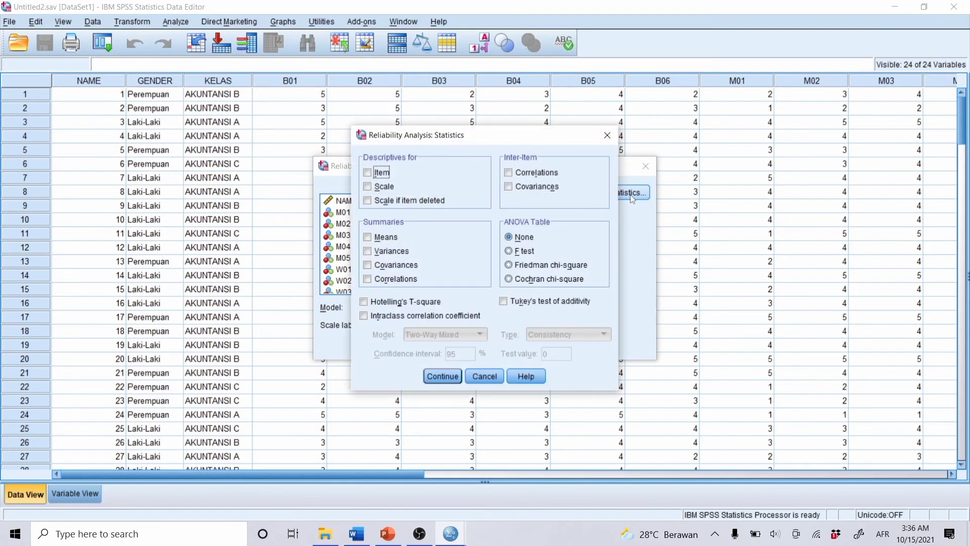
left_click(385, 202)
left_click(435, 375)
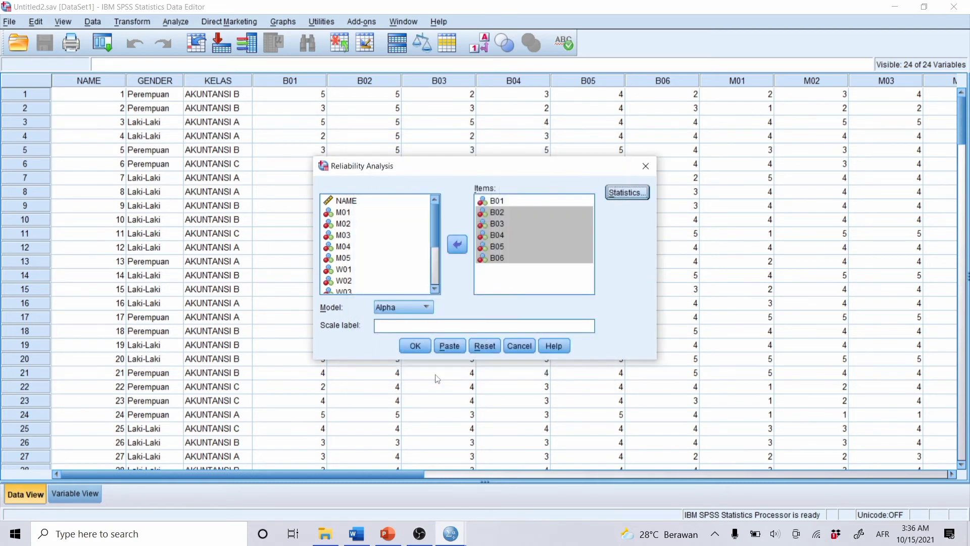
left_click(415, 346)
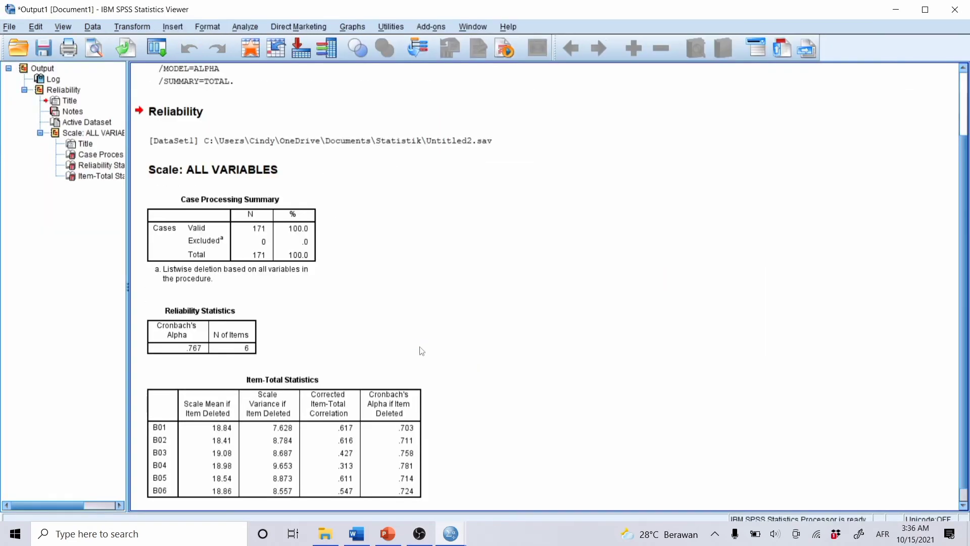
Return to the data editor, reopen Reliability Analysis and remove B01 through B06 from its items.
left_click(450, 534)
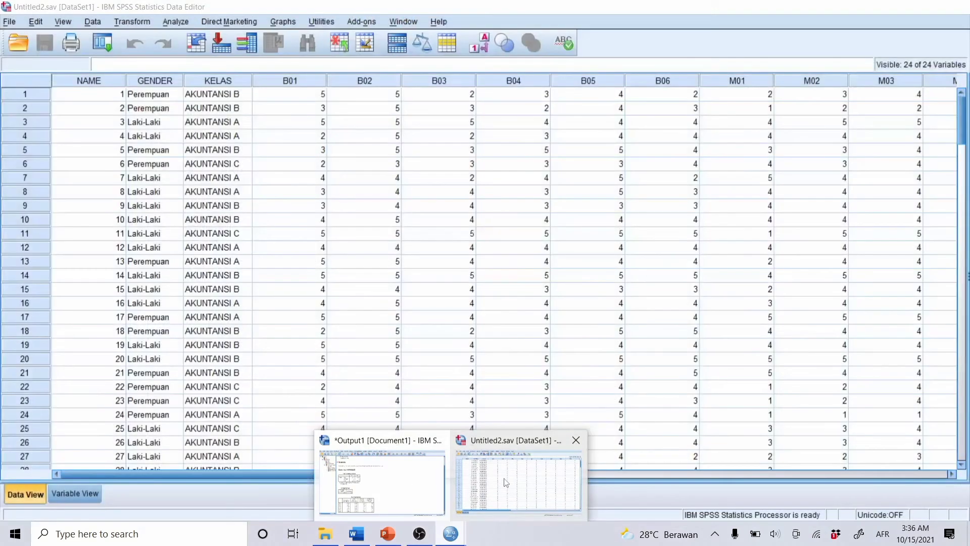
left_click(506, 483)
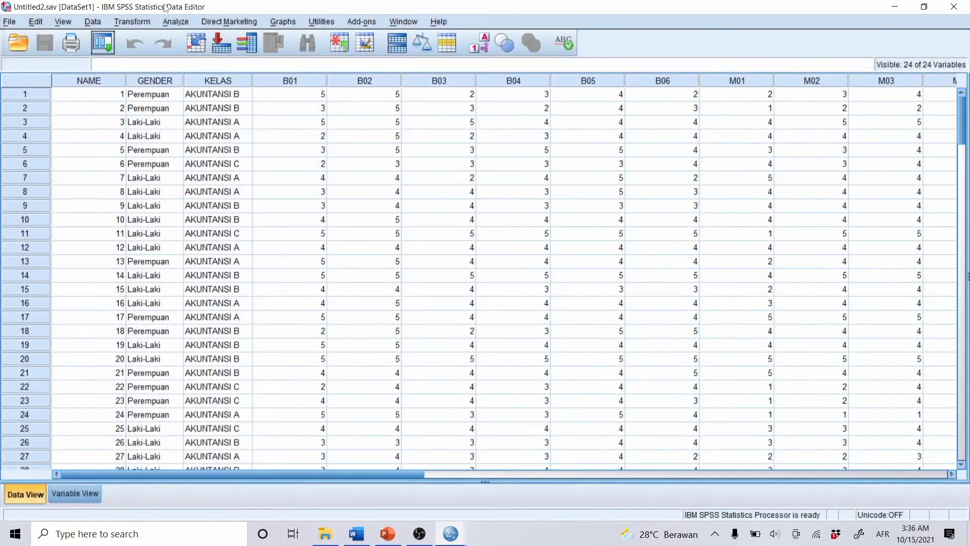
left_click(175, 22)
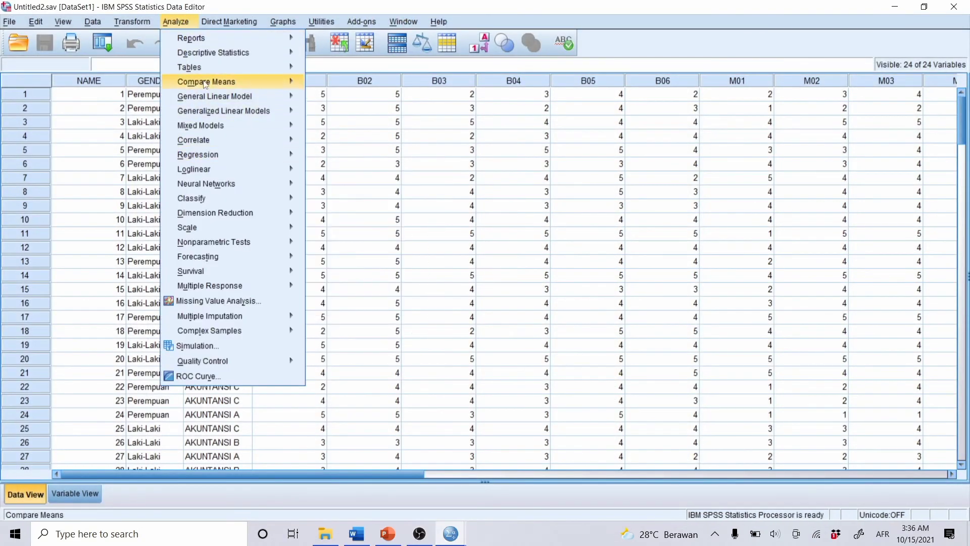
mouse_move(202, 227)
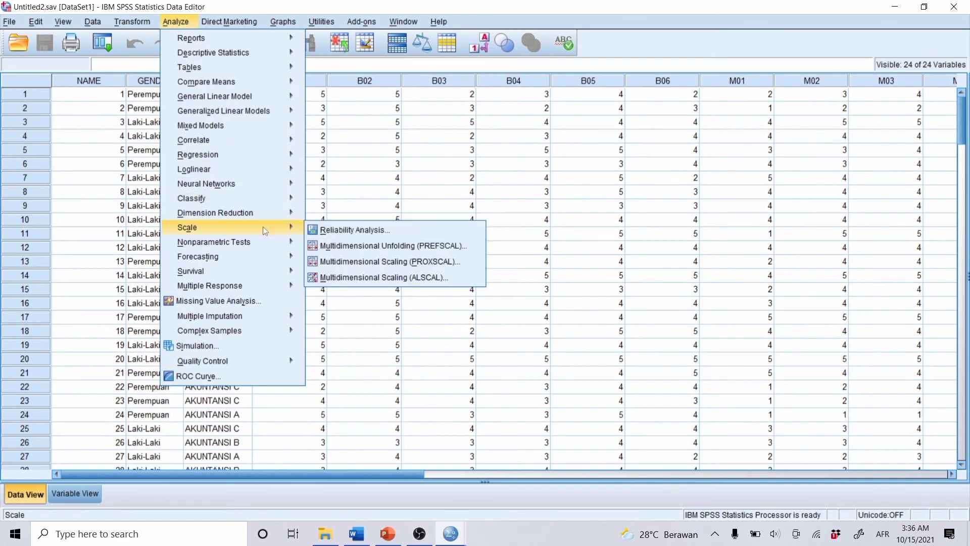
left_click(341, 233)
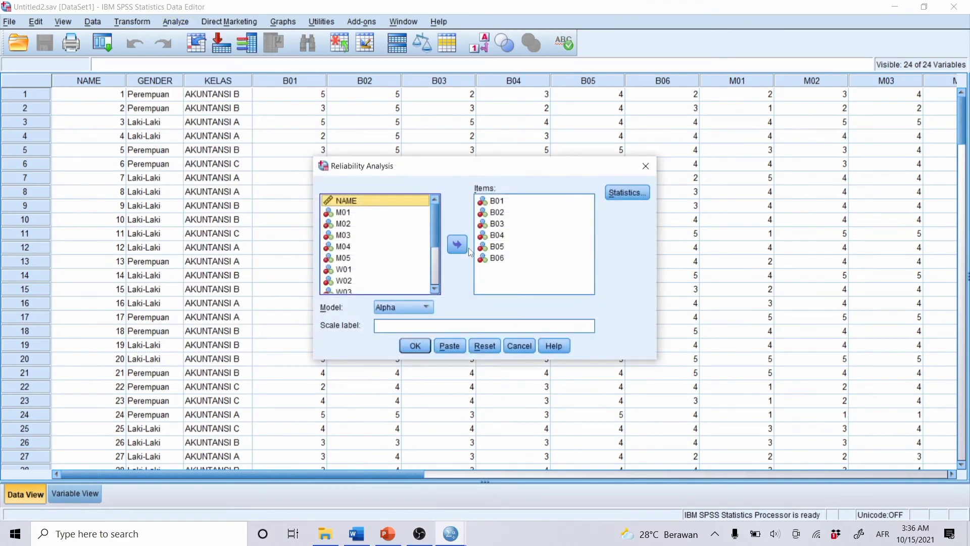
left_click(500, 202)
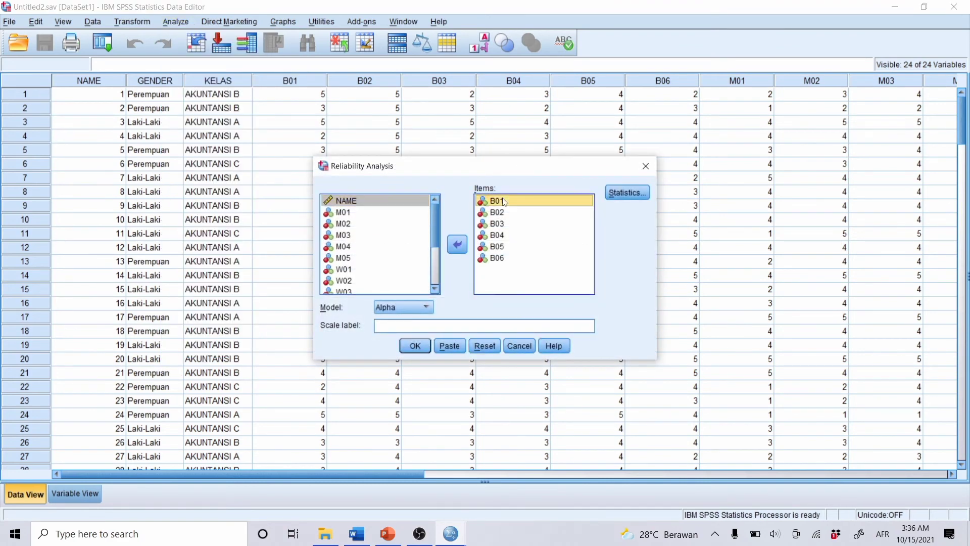
key("ctrl+a")
left_click_drag(503, 200, 390, 198)
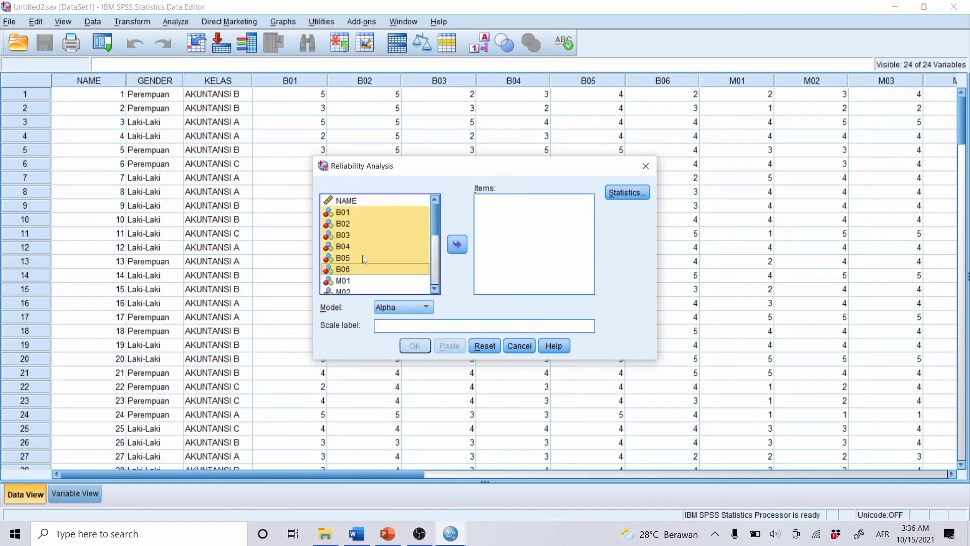
Add M01, M02, M03, M04 and M05 to the reliability analysis items and run it with the Alpha model.
scroll(374, 233, "down", 3)
left_click(374, 213)
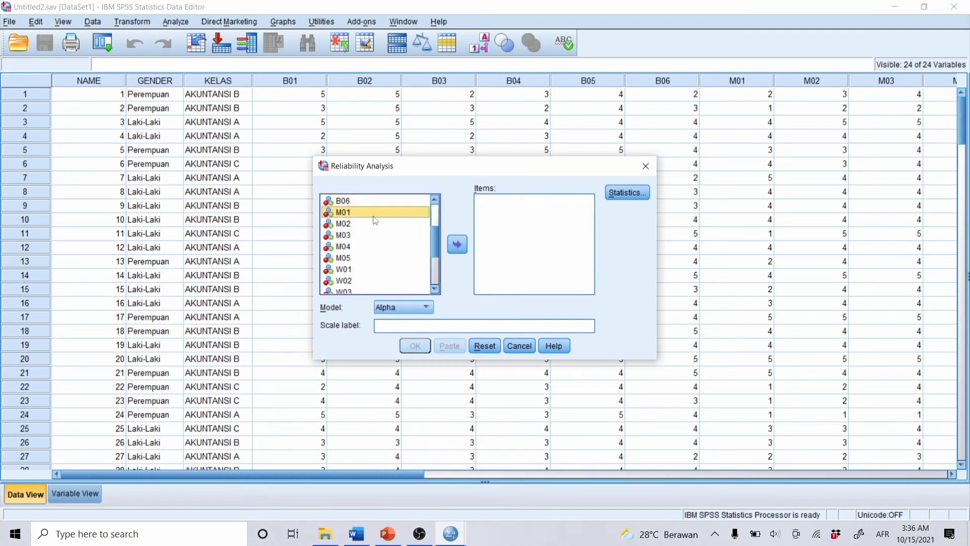
left_click(392, 225, "ctrl")
left_click(388, 235, "ctrl")
left_click(387, 237, "ctrl")
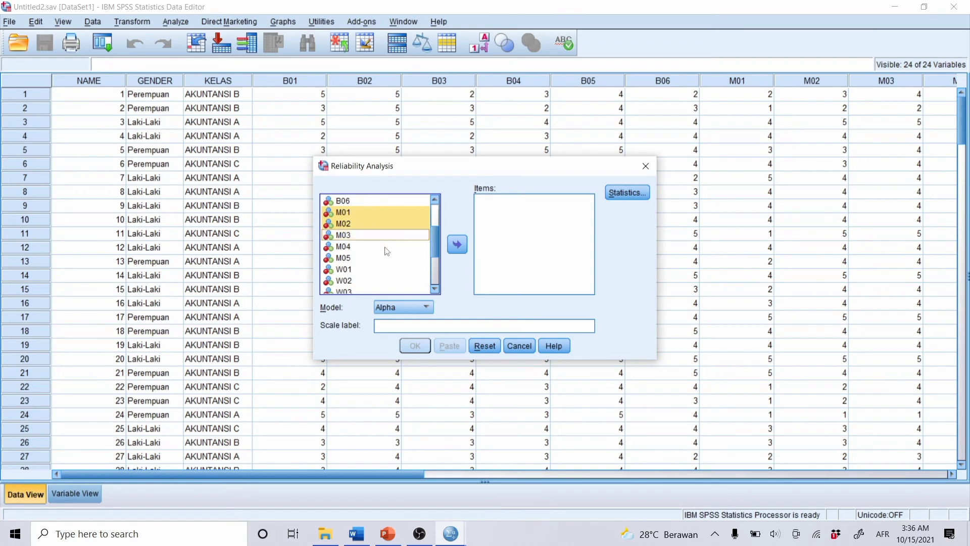
left_click(388, 235, "ctrl")
left_click(380, 247, "ctrl")
left_click(382, 257, "ctrl")
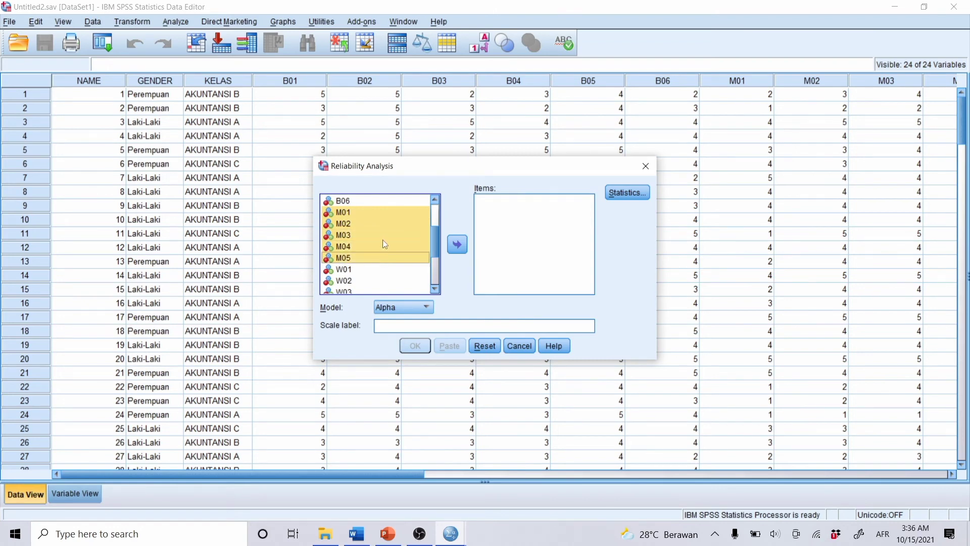
left_click_drag(383, 240, 505, 218)
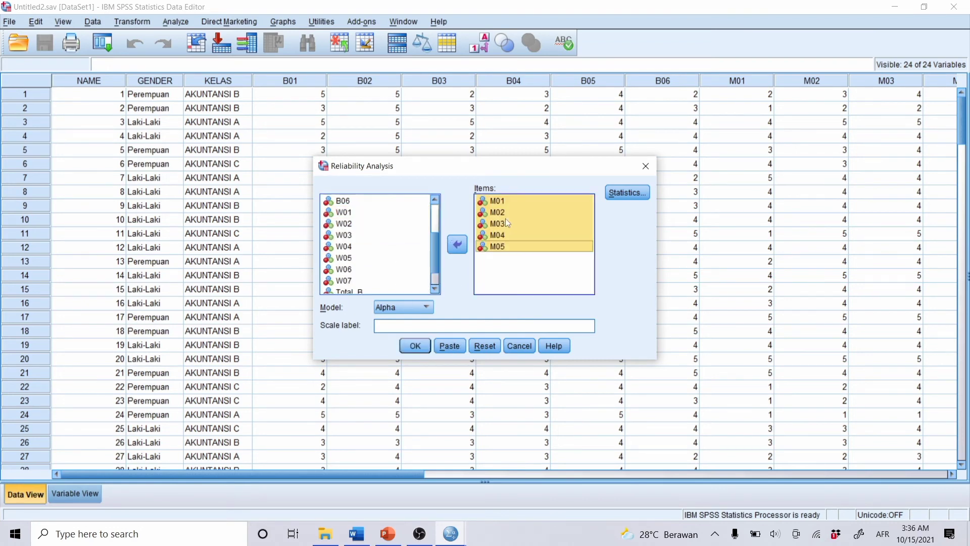
left_click(641, 193)
left_click(606, 139)
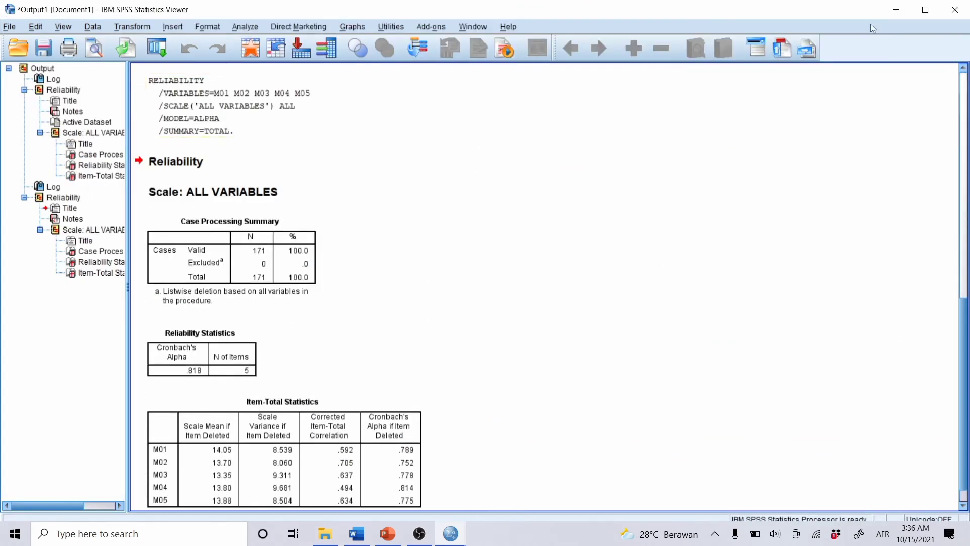
Return to the data editor, reopen Reliability Analysis and remove M01 through M05 from its items.
left_click(894, 10)
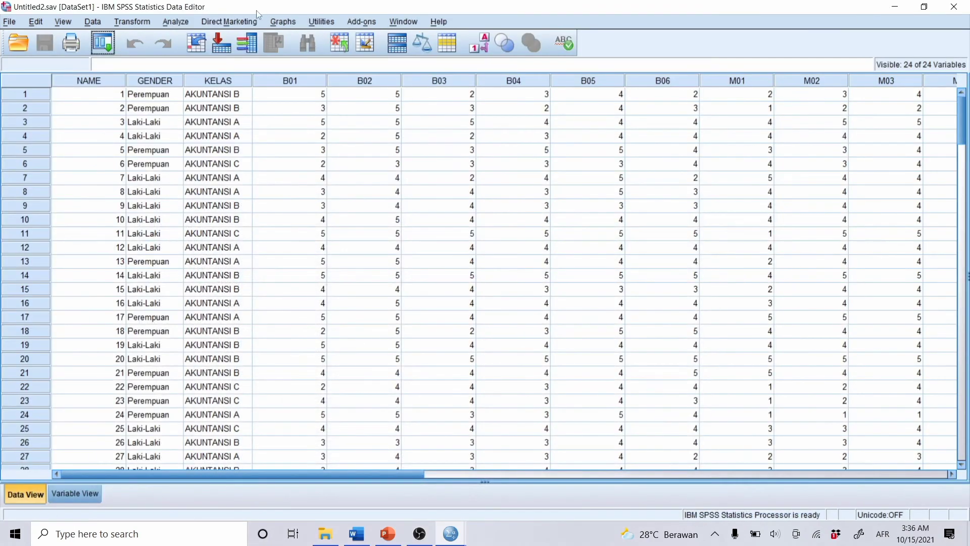
left_click(175, 21)
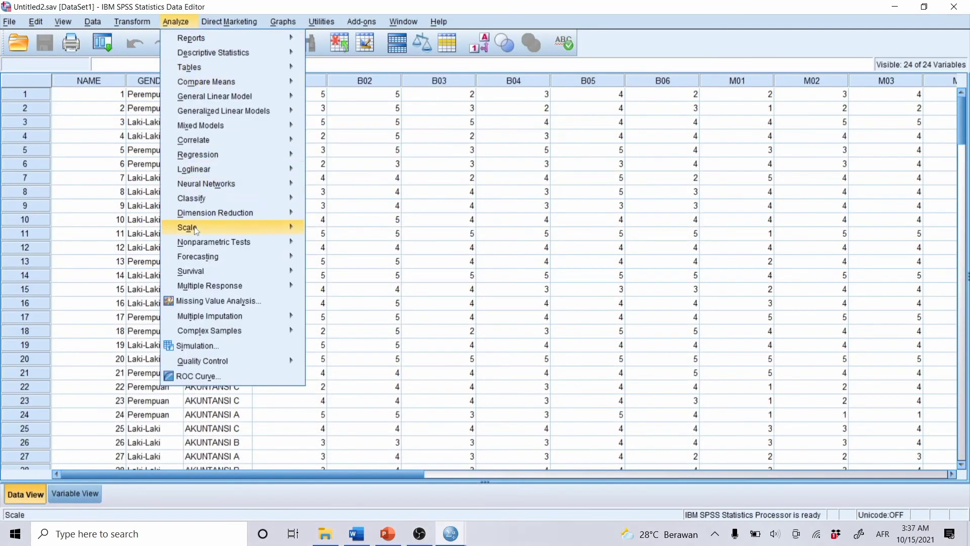
mouse_move(188, 227)
left_click(348, 233)
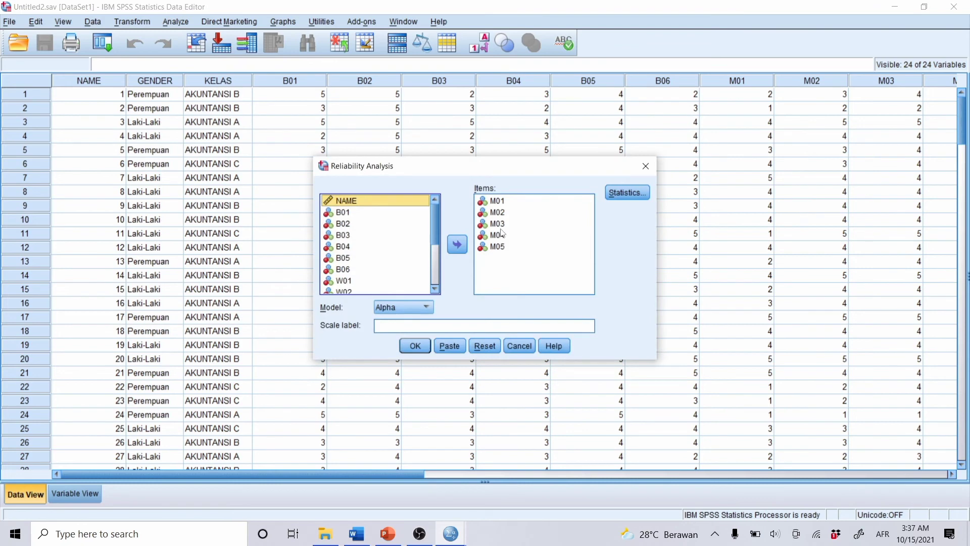
left_click(494, 202)
key("ctrl+a")
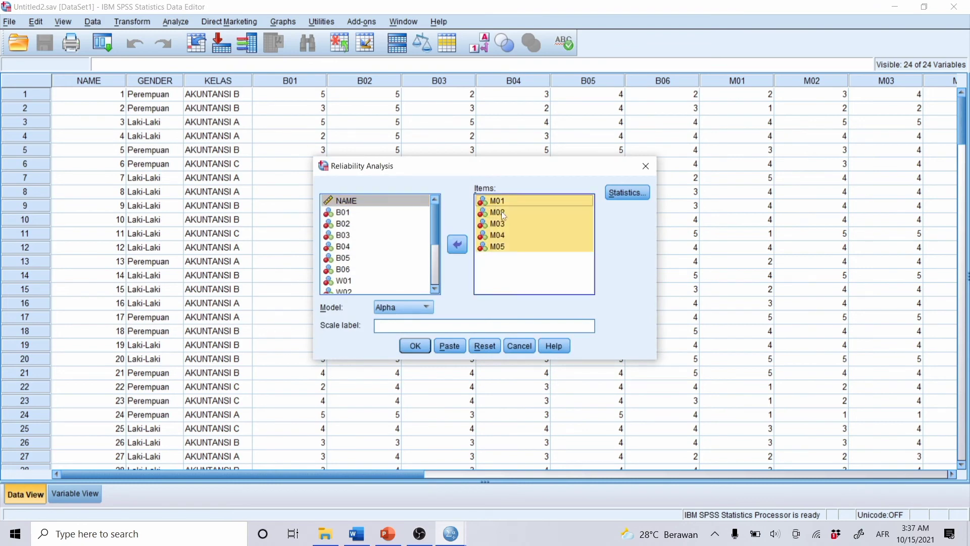
left_click_drag(501, 210, 369, 271)
Add W01 through W07 to the items and run the reliability analysis with the Alpha model.
scroll(353, 218, "down", 4)
scroll(355, 233, "up", 1)
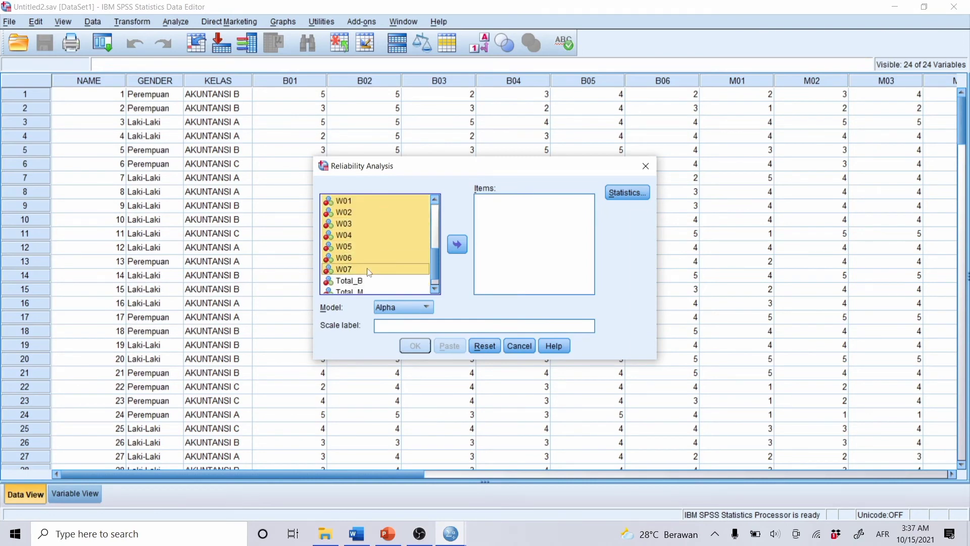
left_click(456, 246)
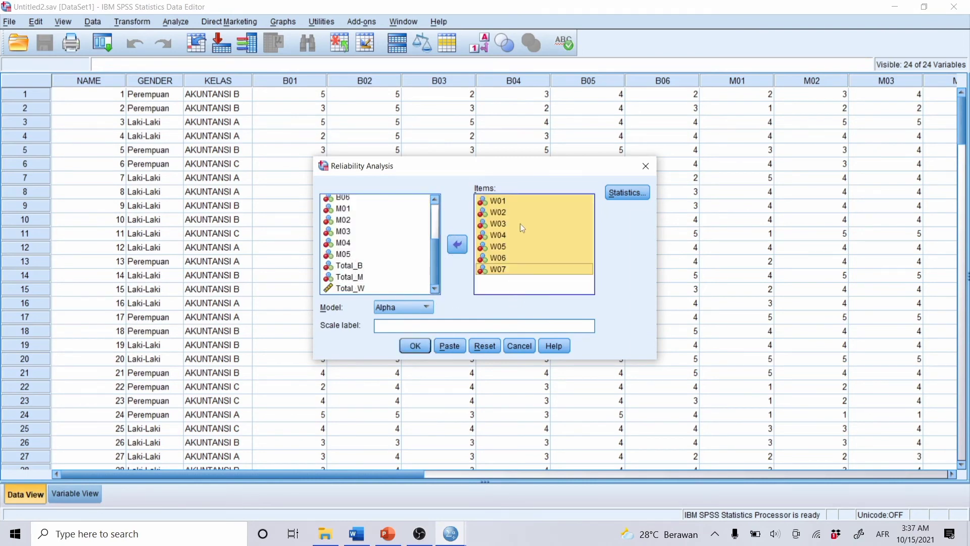
left_click(414, 345)
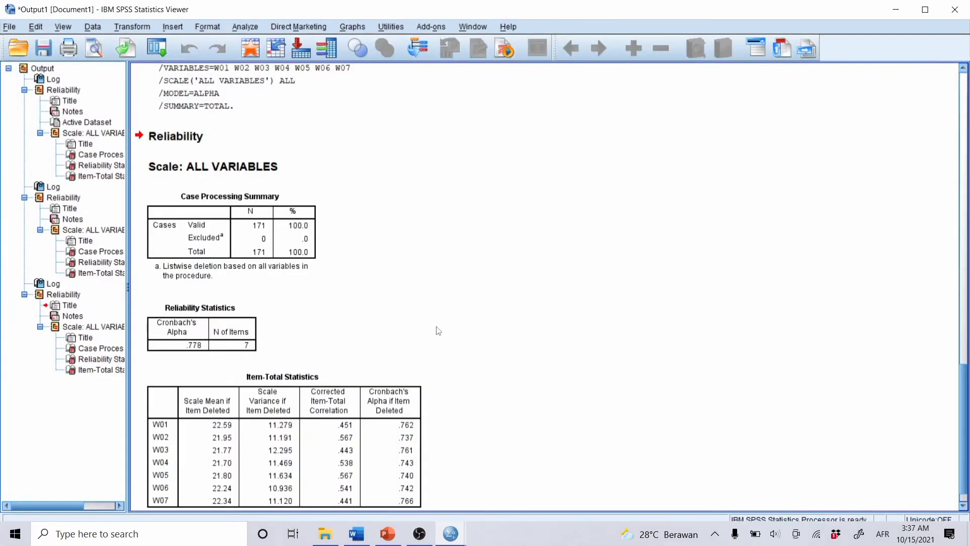
Examine the Reliability Statistics and Item-Total Statistics tables of the B, M and W item groups in the output.
scroll(438, 331, "down", 1)
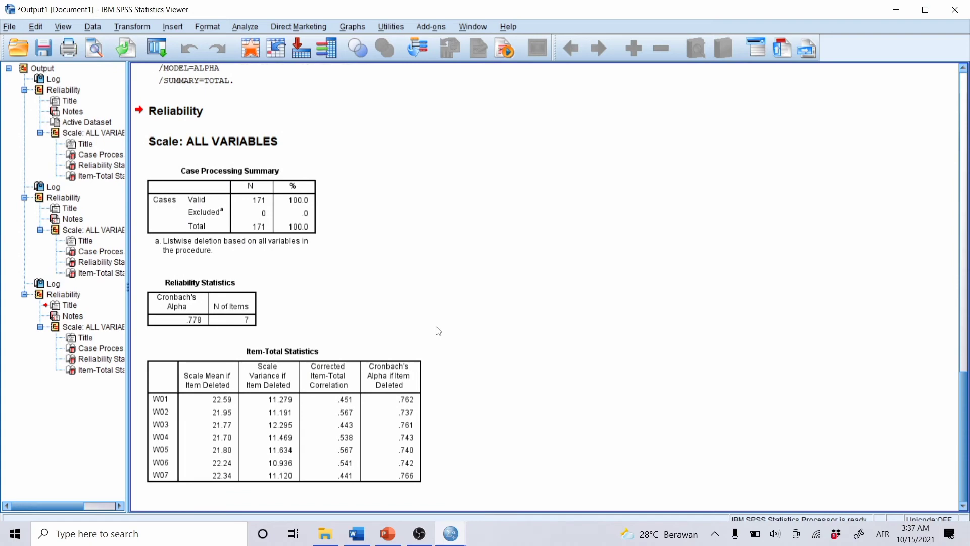
scroll(438, 331, "up", 9)
scroll(438, 331, "down", 9)
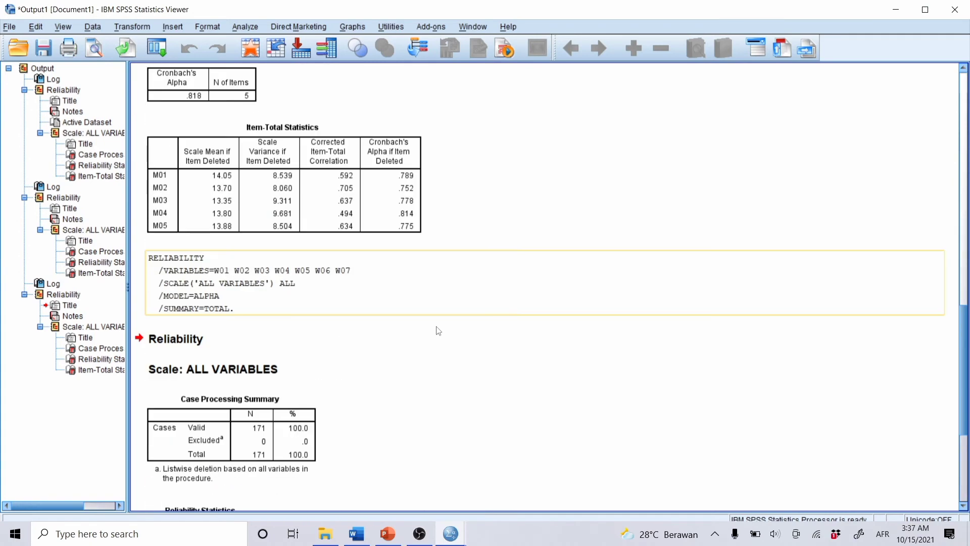
scroll(439, 331, "up", 18)
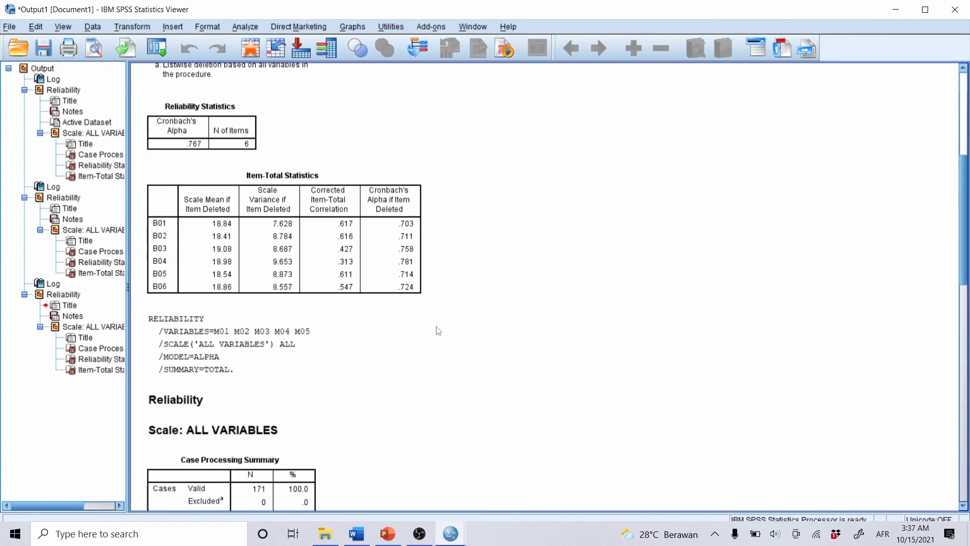
scroll(438, 331, "up", 4)
scroll(438, 331, "down", 9)
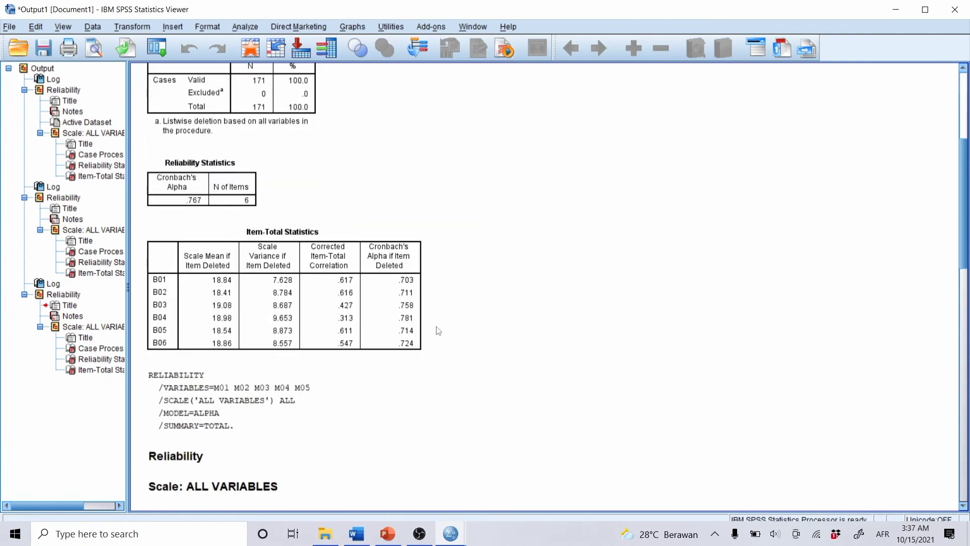
scroll(438, 331, "up", 2)
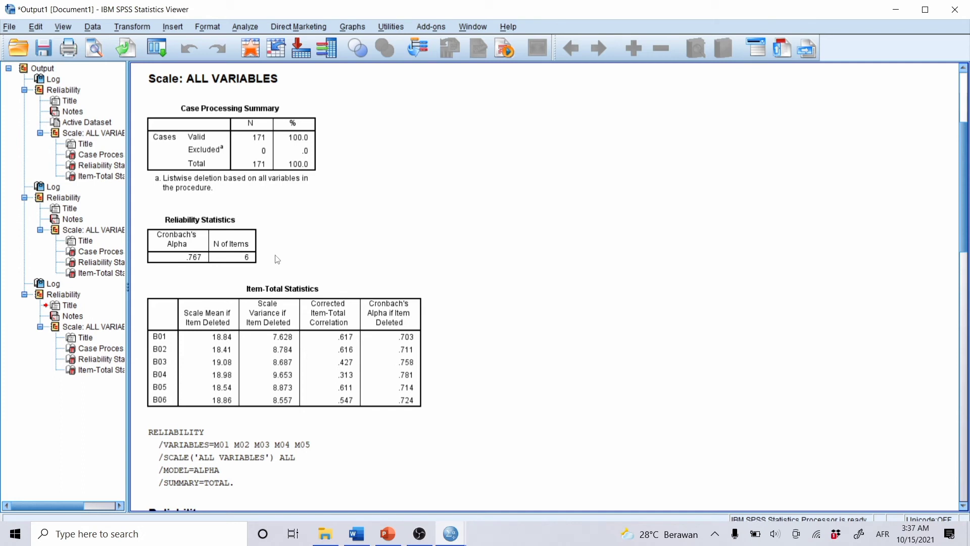
left_click(259, 286)
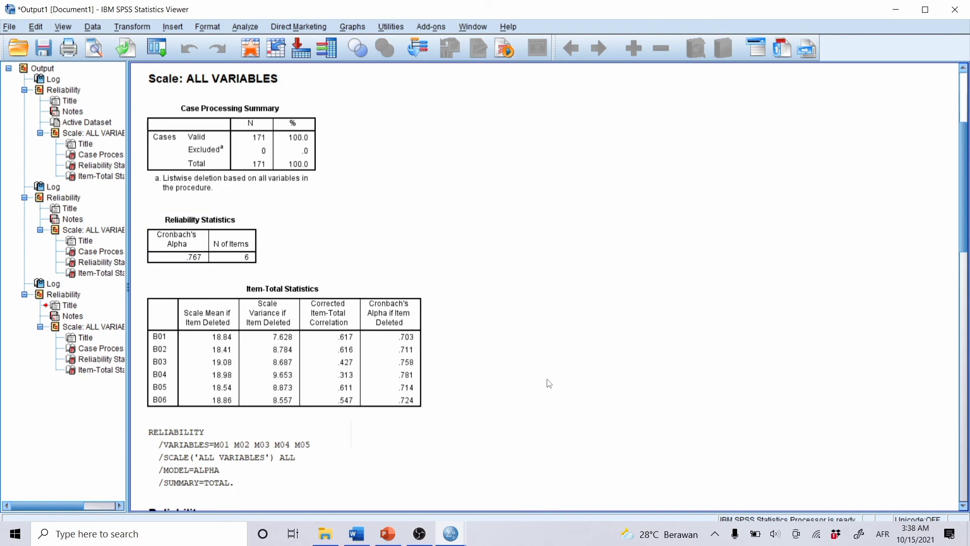
scroll(554, 379, "down", 10)
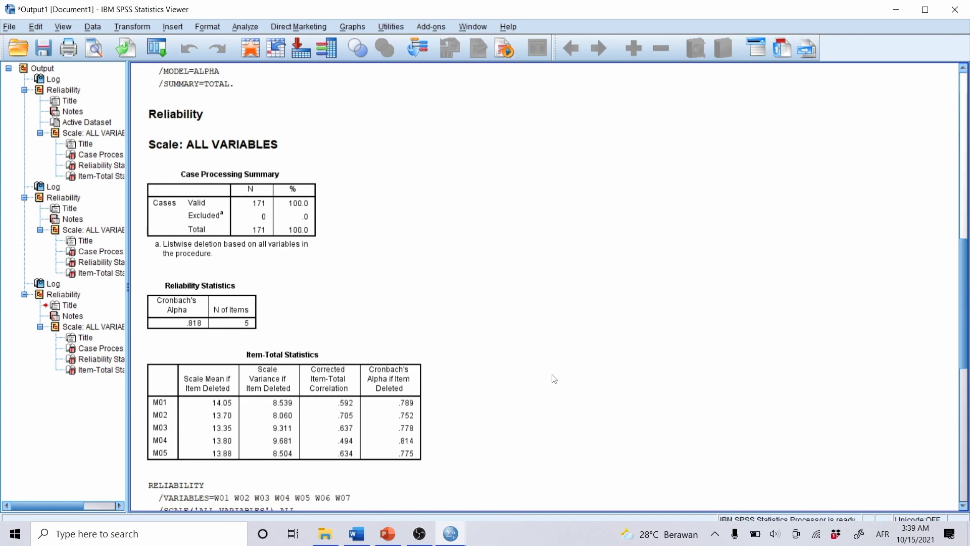
scroll(553, 379, "down", 1)
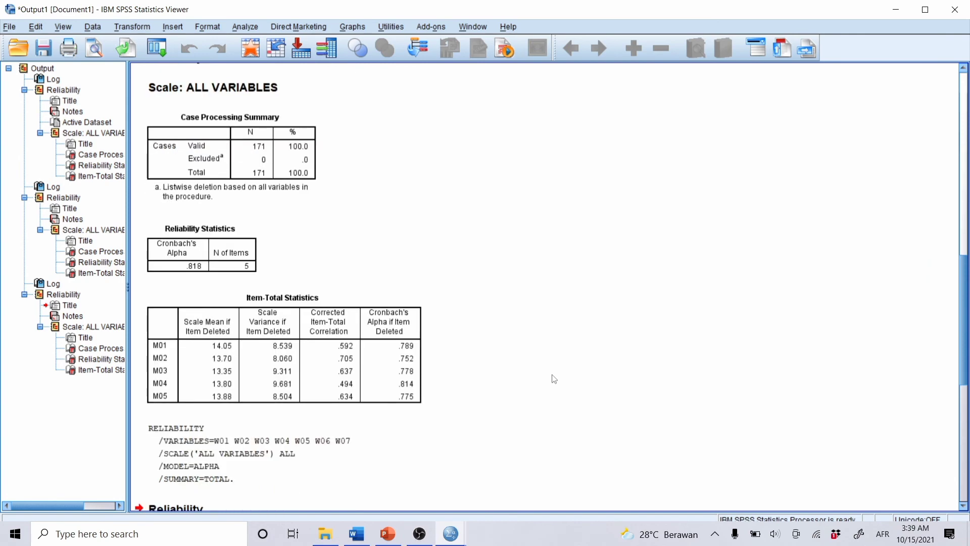
scroll(553, 378, "up", 1)
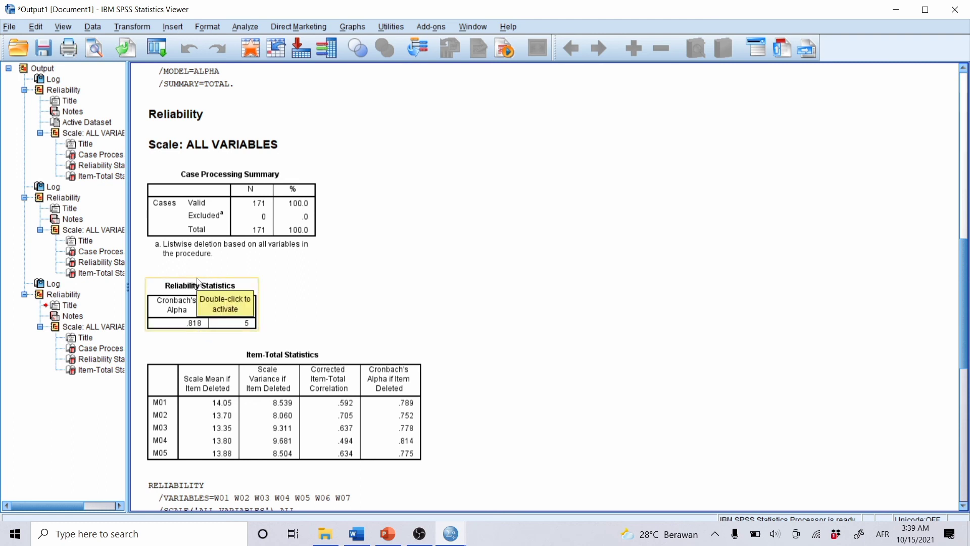
scroll(473, 379, "down", 5)
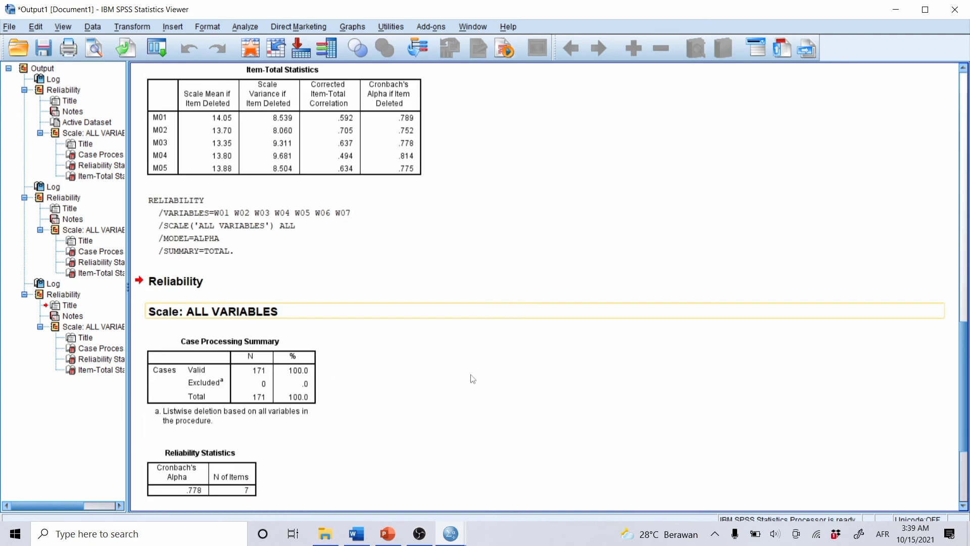
scroll(473, 379, "down", 3)
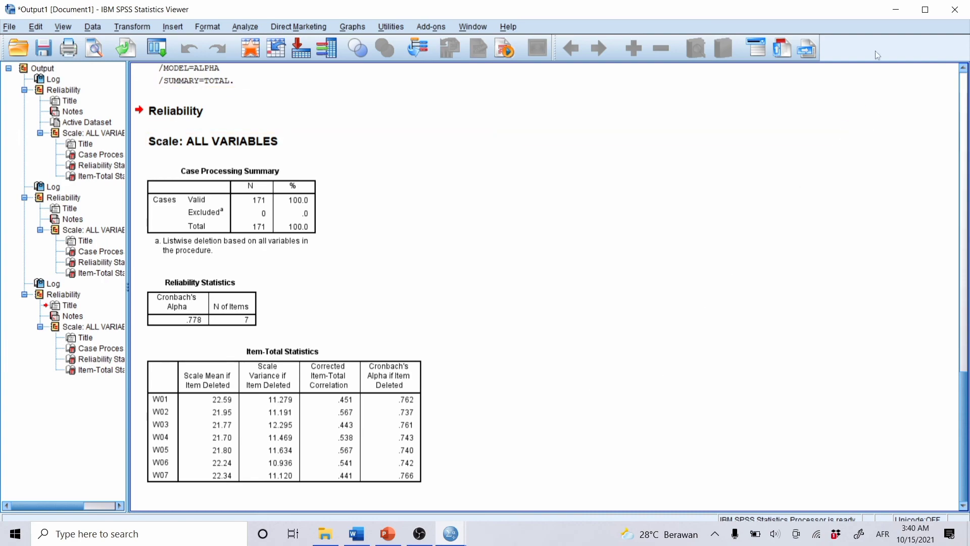
Minimize the output viewer and the data editor to return to the desktop.
left_click(897, 9)
left_click(897, 8)
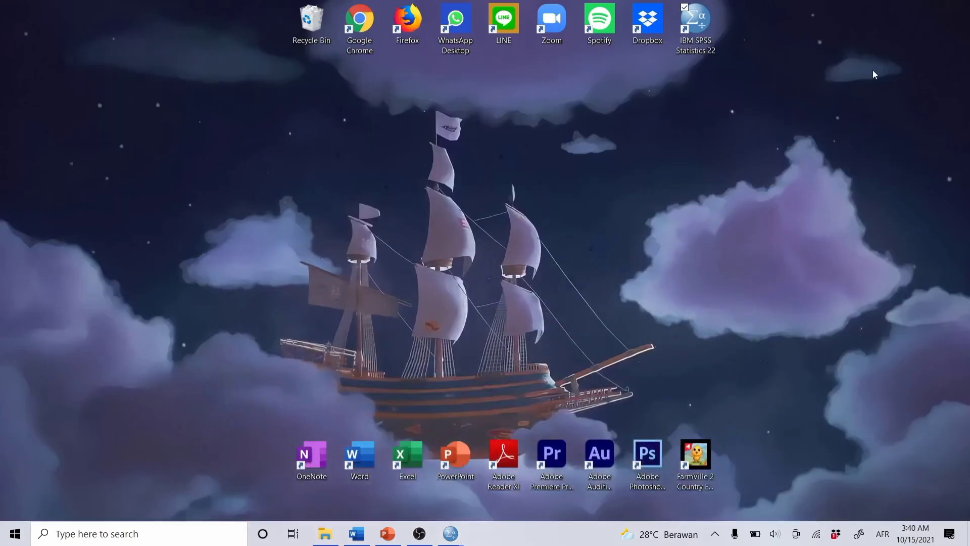